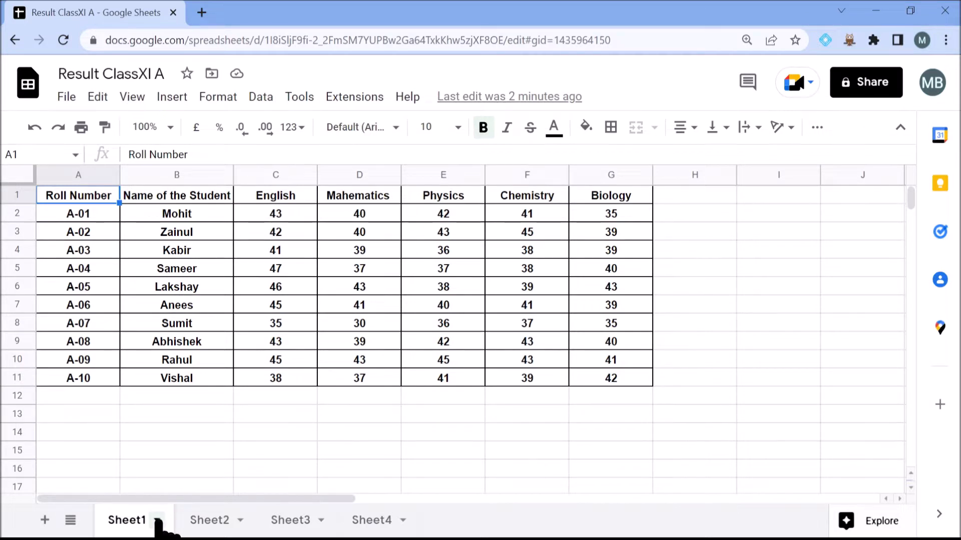
Protect Sheet1 and restrict its editing permissions to Only you
left_click(158, 520)
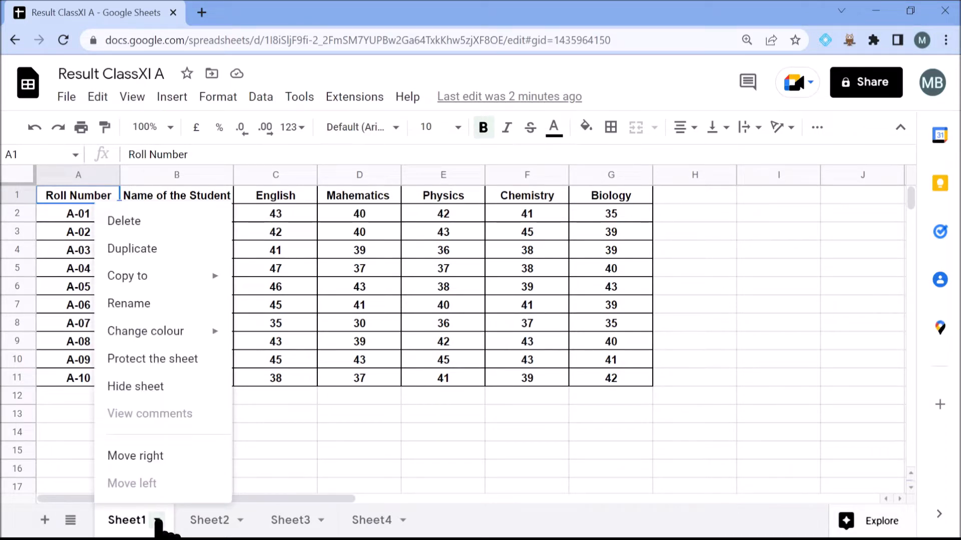
left_click(177, 363)
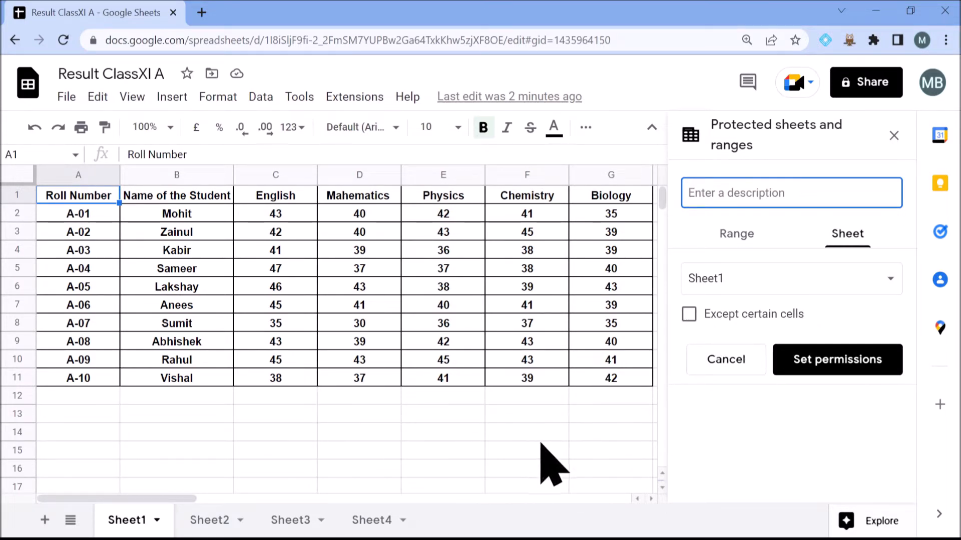
left_click(847, 365)
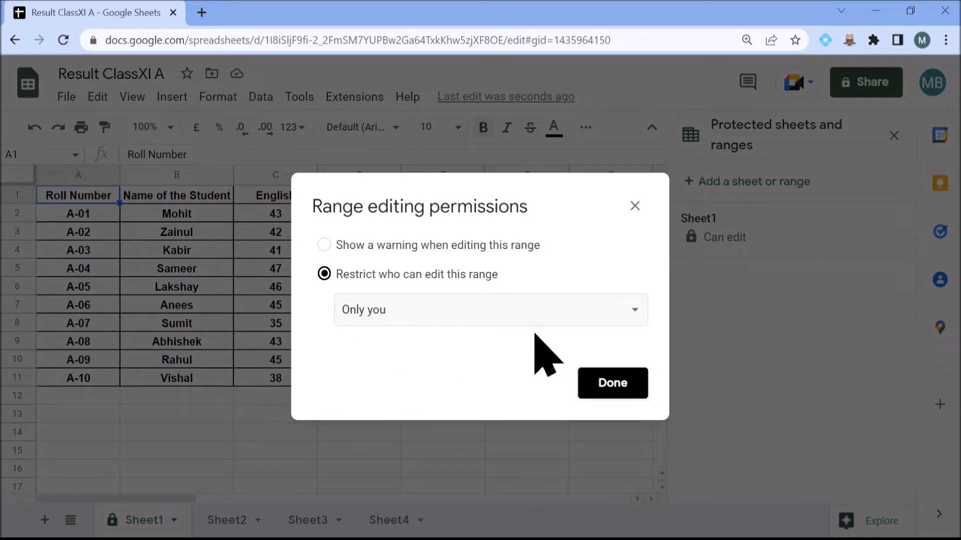
left_click(623, 384)
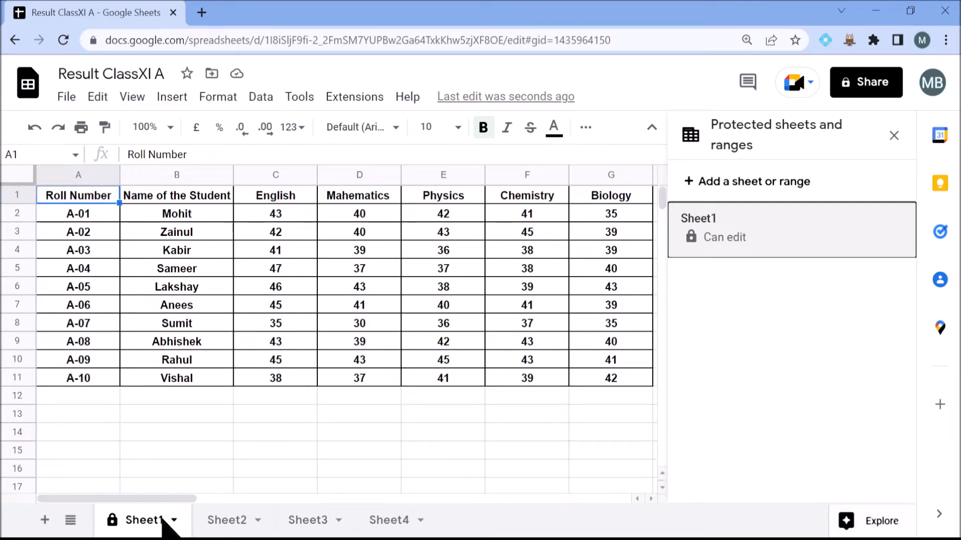
Protect Sheet2 with the option to show a warning when editing instead of restricting editors
left_click(229, 520)
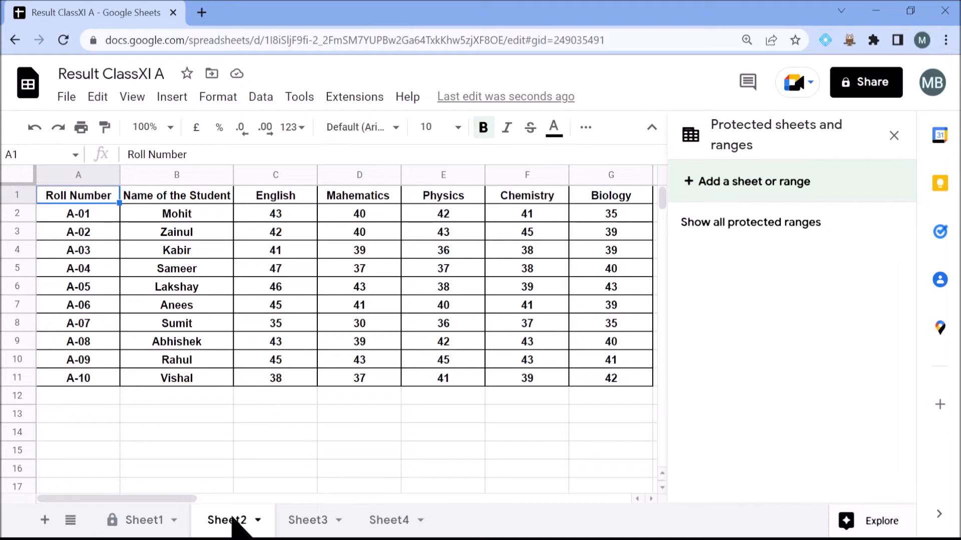
left_click(258, 520)
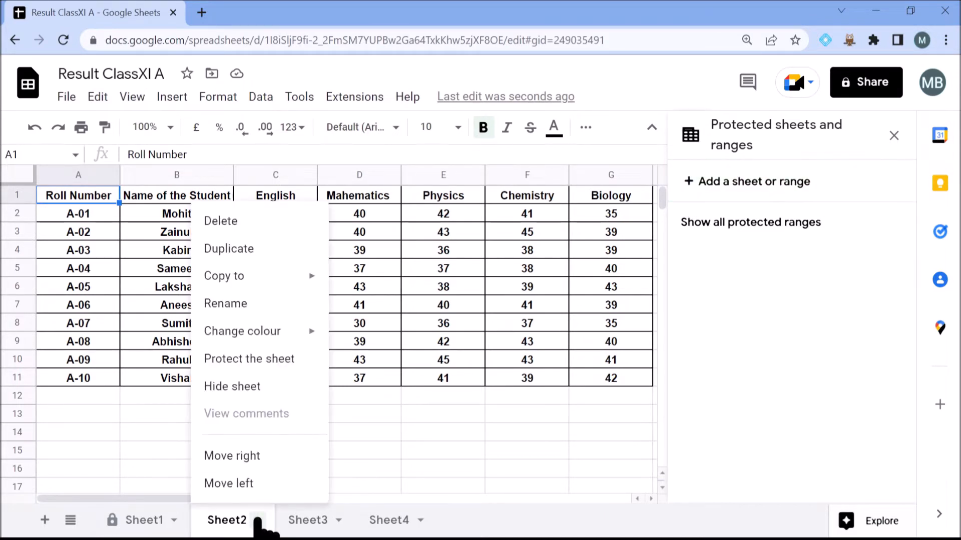
left_click(265, 360)
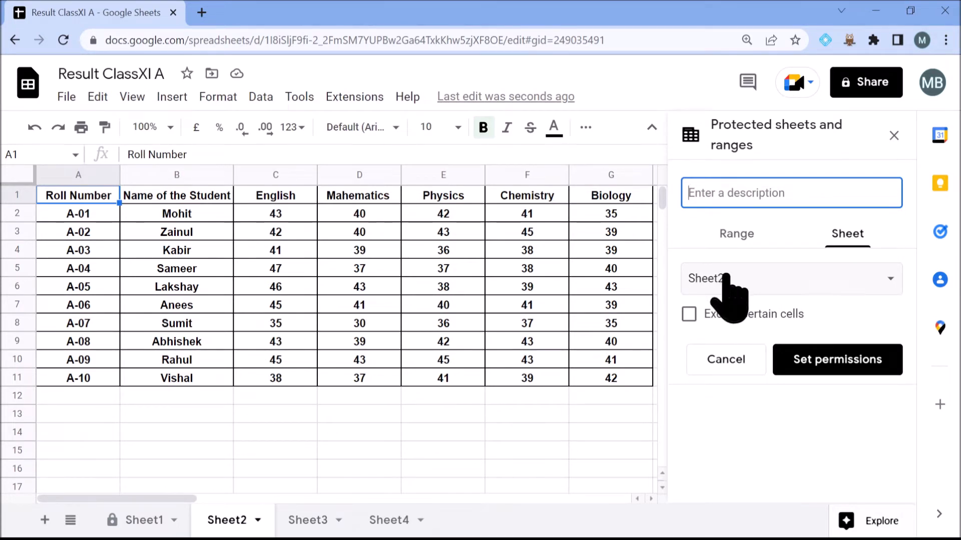
left_click(806, 361)
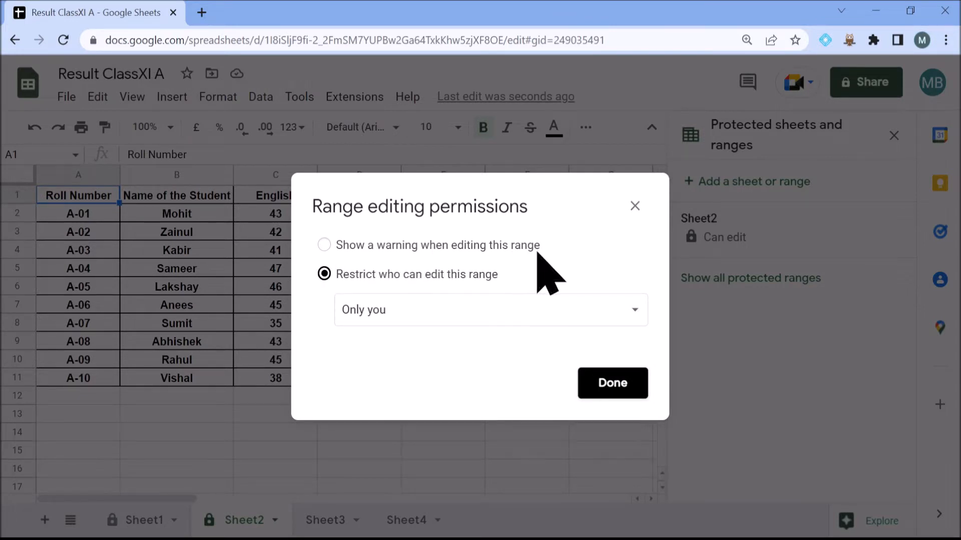
left_click(325, 245)
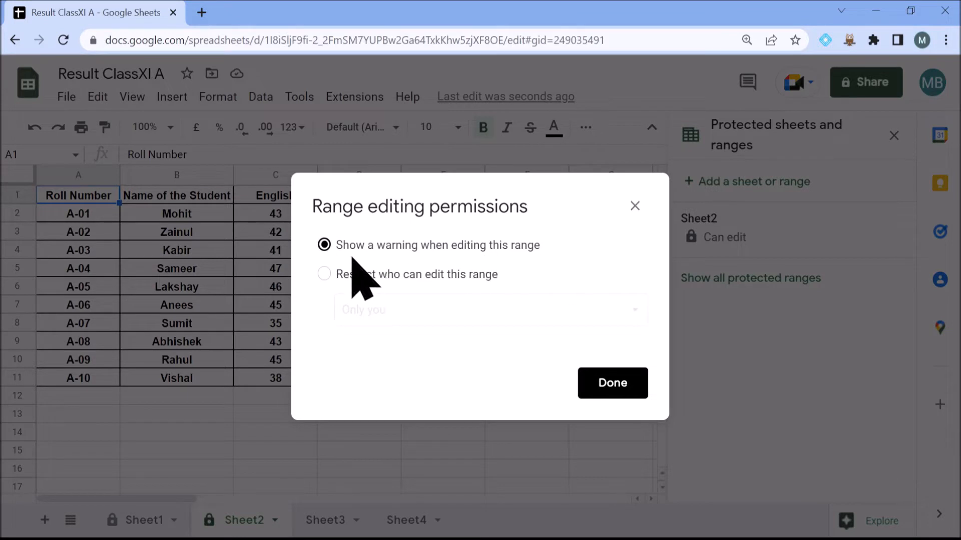
left_click(616, 391)
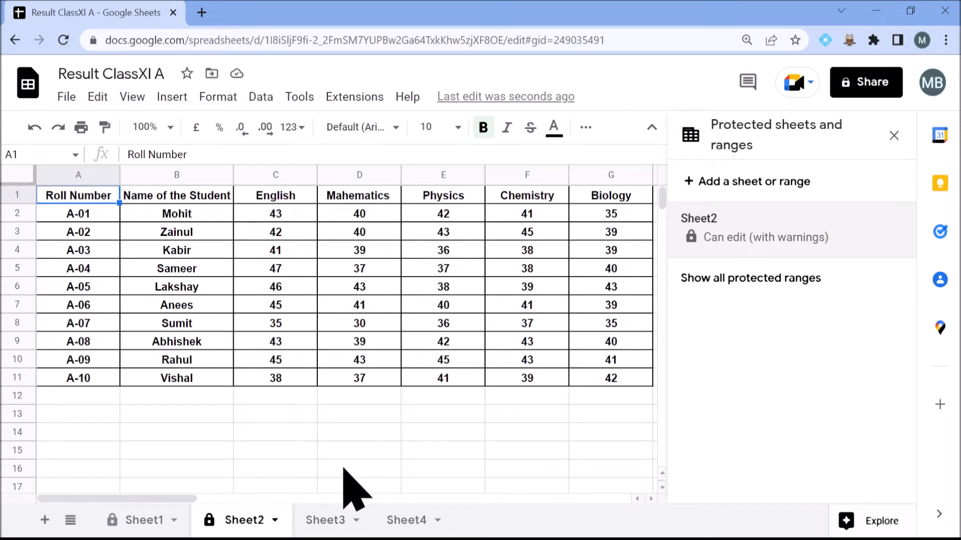
Protect Sheet3 and set its restricted editing permissions to Custom
left_click(330, 523)
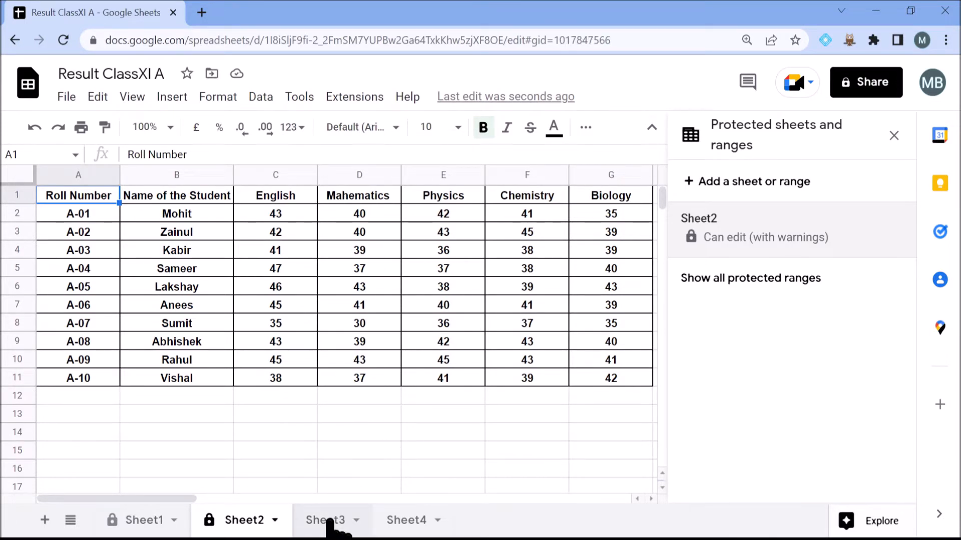
left_click(353, 522)
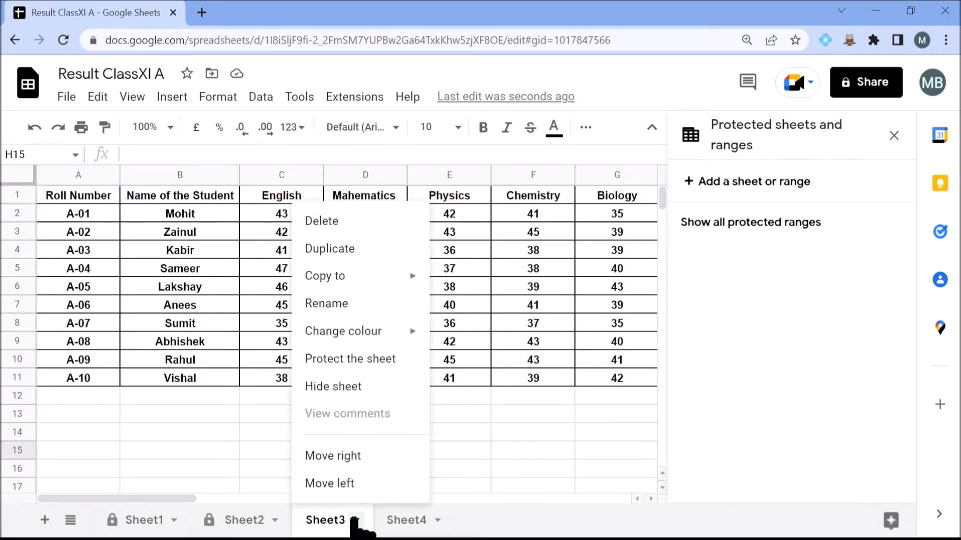
left_click(365, 359)
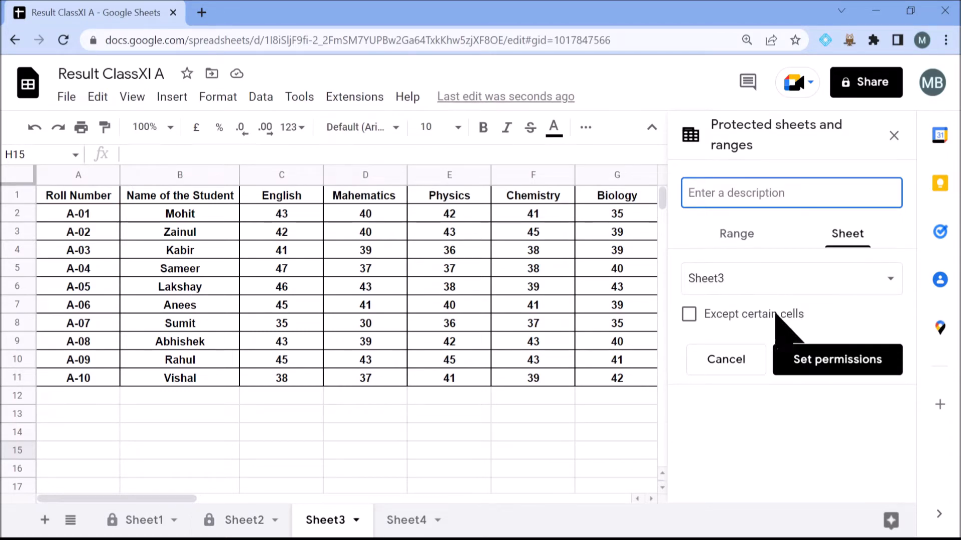
left_click(824, 366)
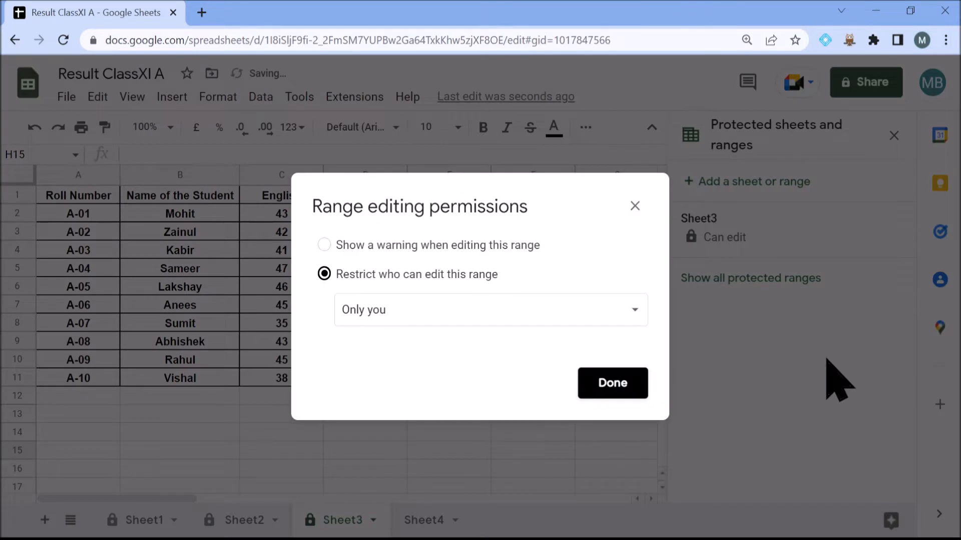
left_click(629, 308)
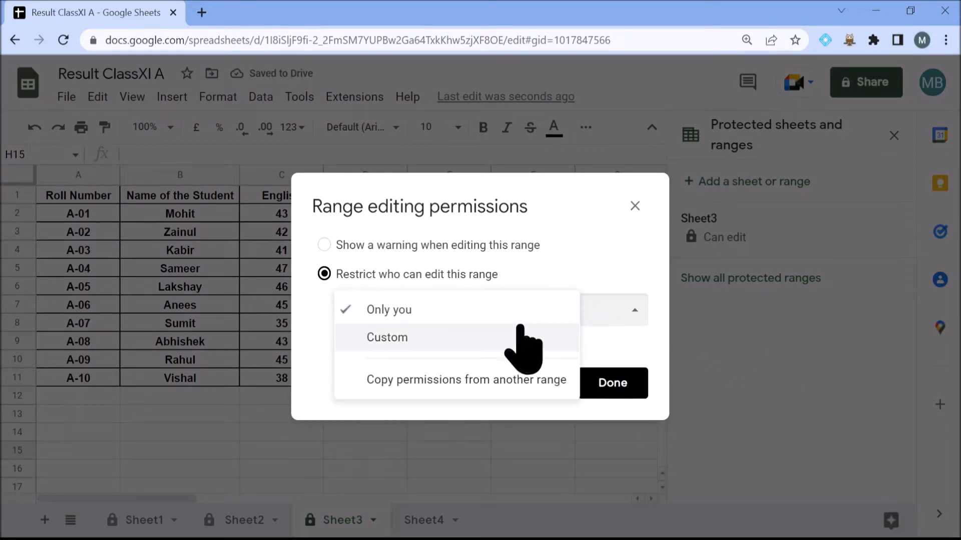
left_click(501, 338)
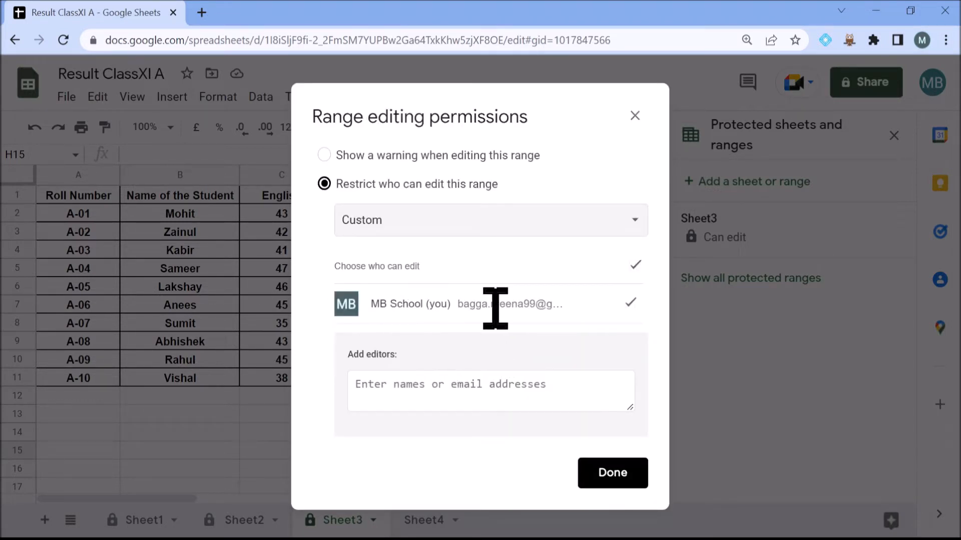
Add a suggested contact's e-mail as an editor of Sheet3 and share the file with that person
left_click(421, 385)
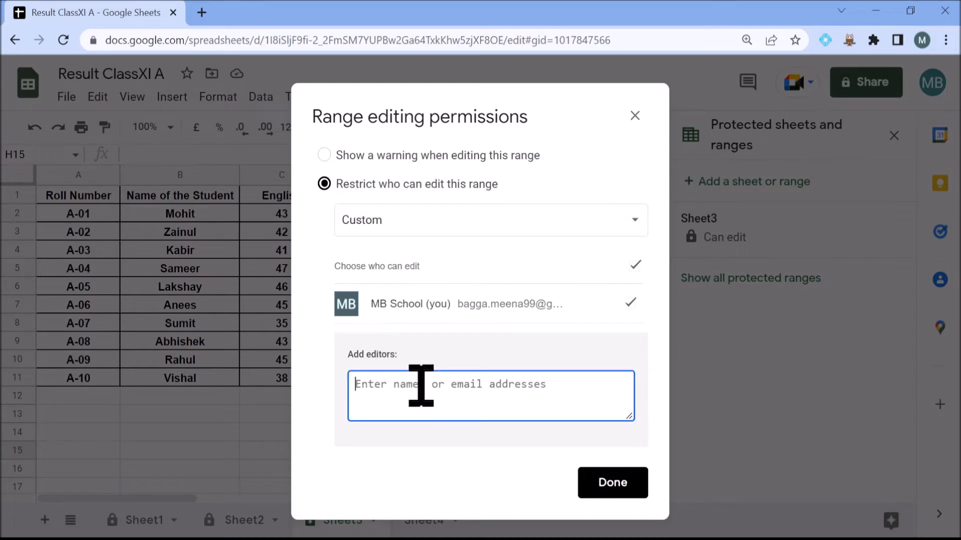
type("bag")
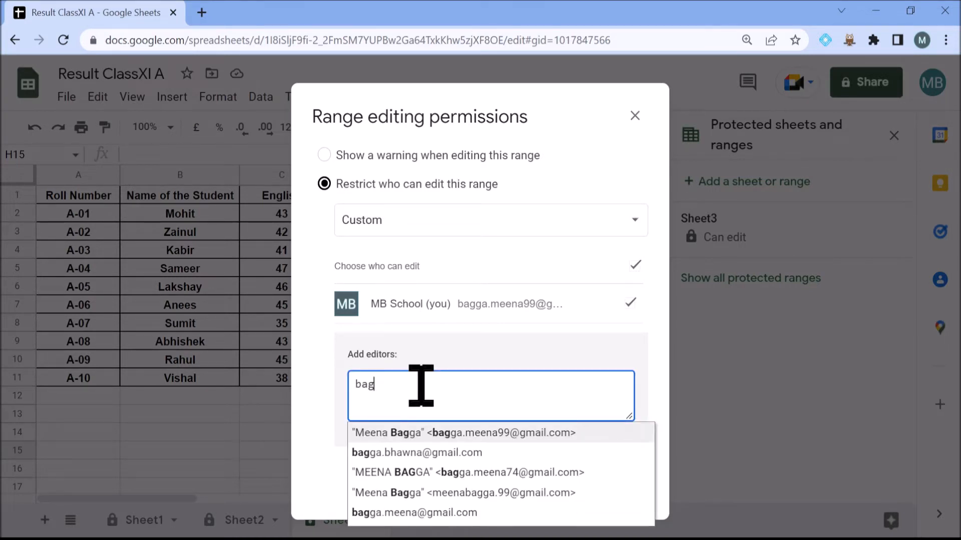
left_click(420, 472)
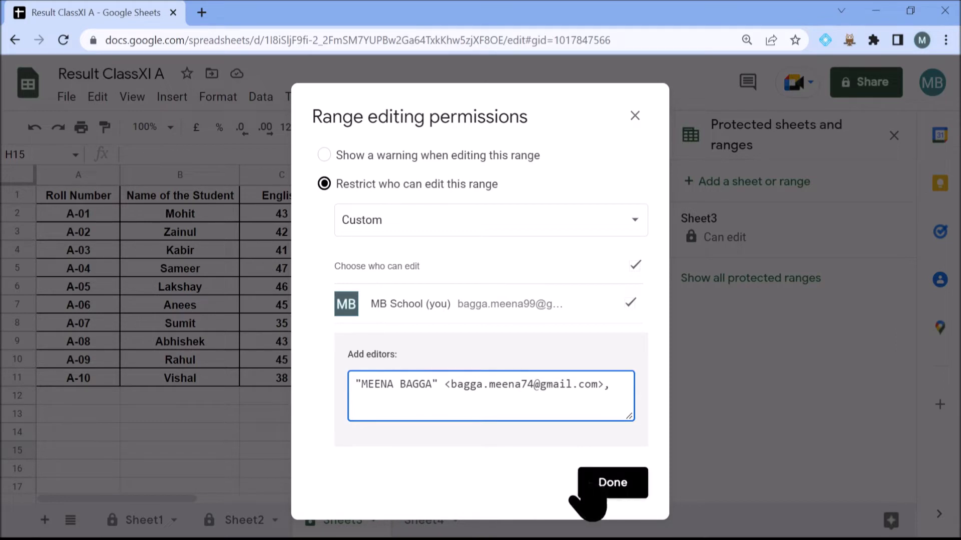
left_click(611, 486)
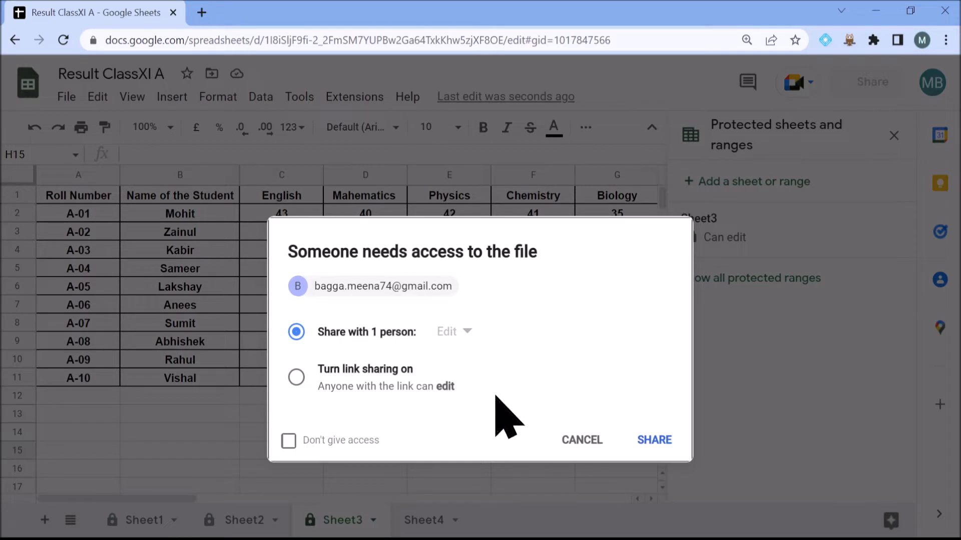
left_click(655, 442)
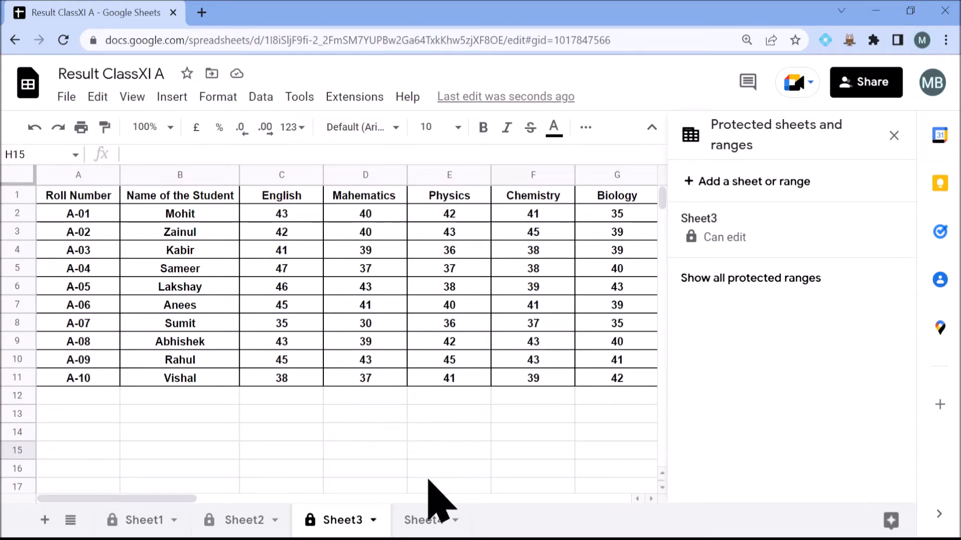
Add a protected range on Sheet4 covering cells A1:C11, from Roll Number through the English marks
left_click(421, 521)
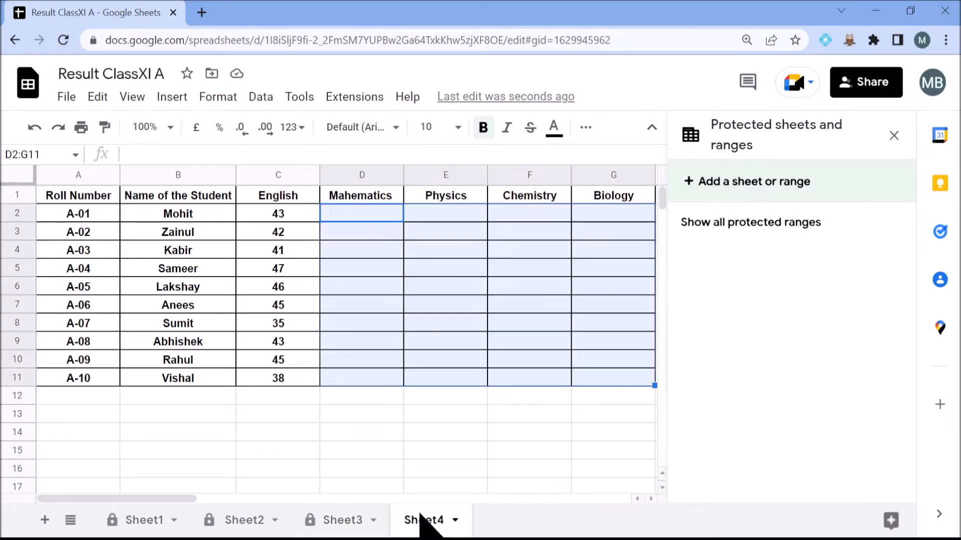
left_click(457, 438)
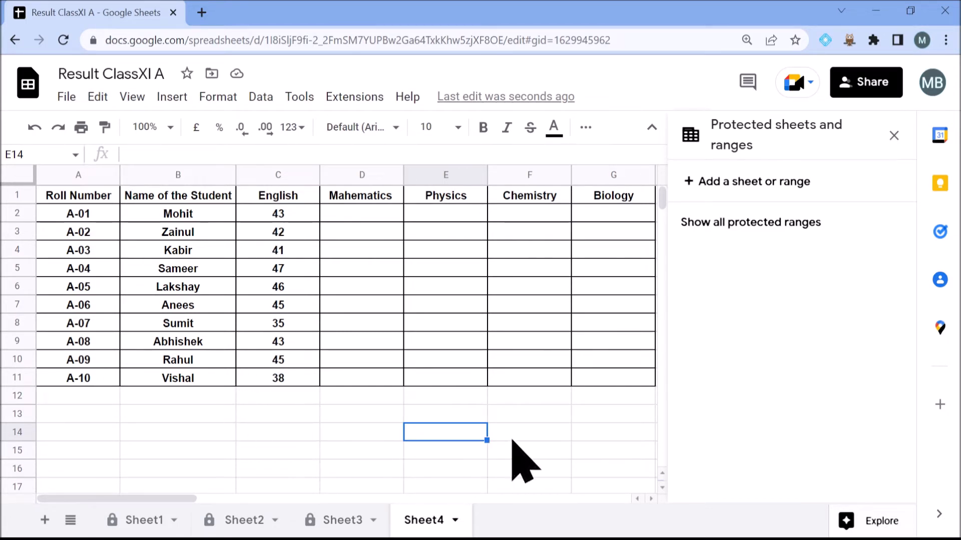
left_click(773, 184)
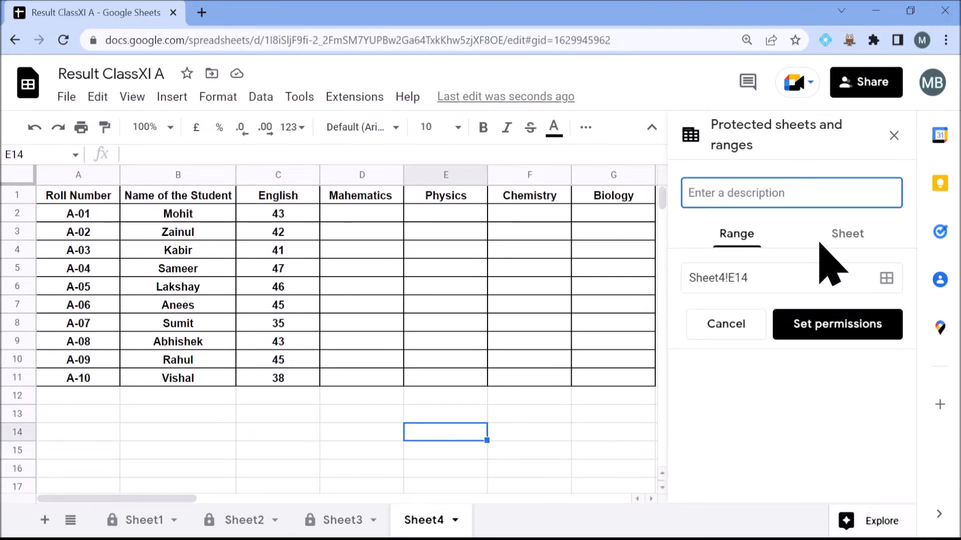
left_click(887, 279)
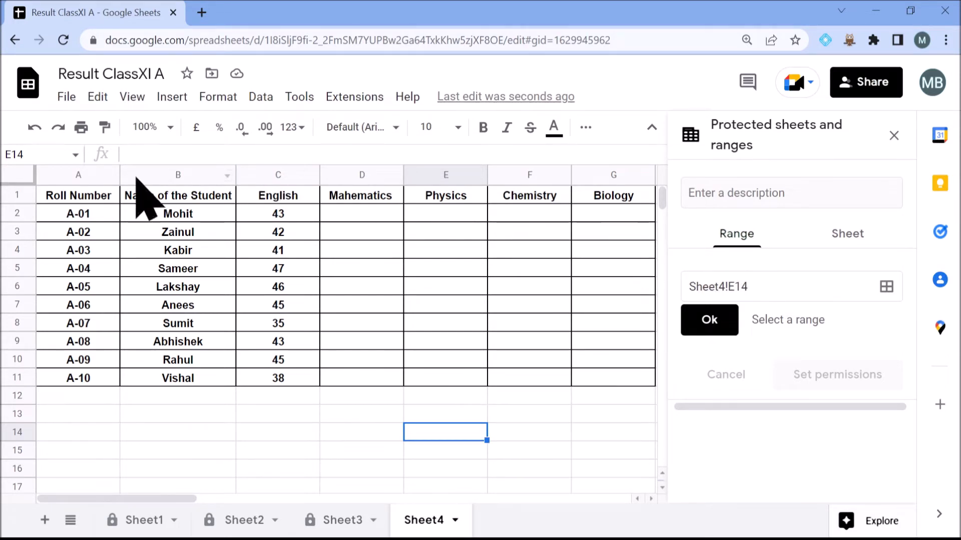
left_click(82, 196)
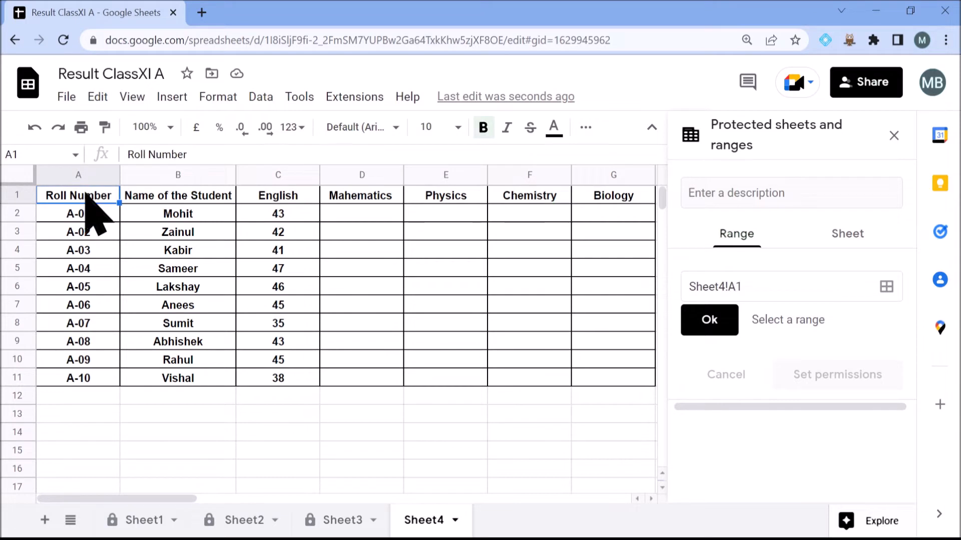
left_click(294, 379, "shift")
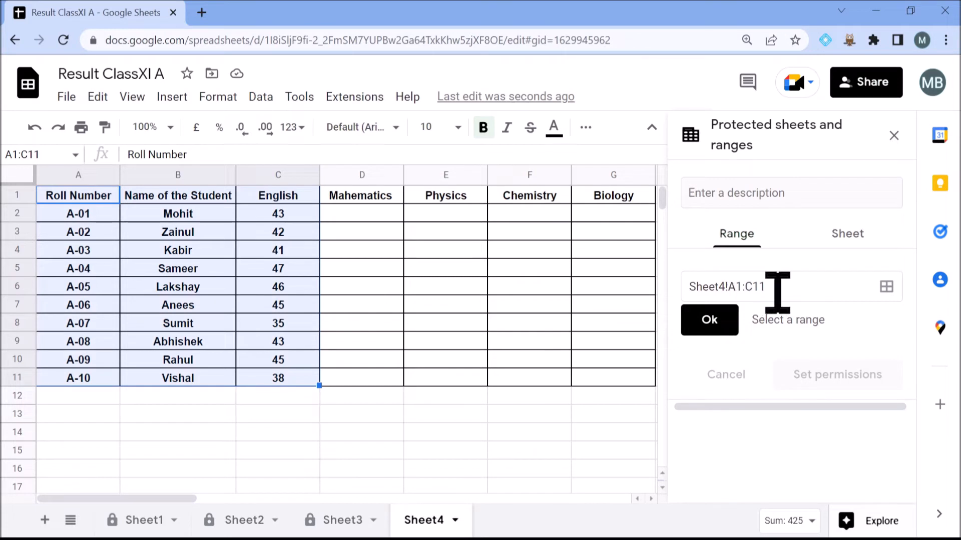
left_click(713, 321)
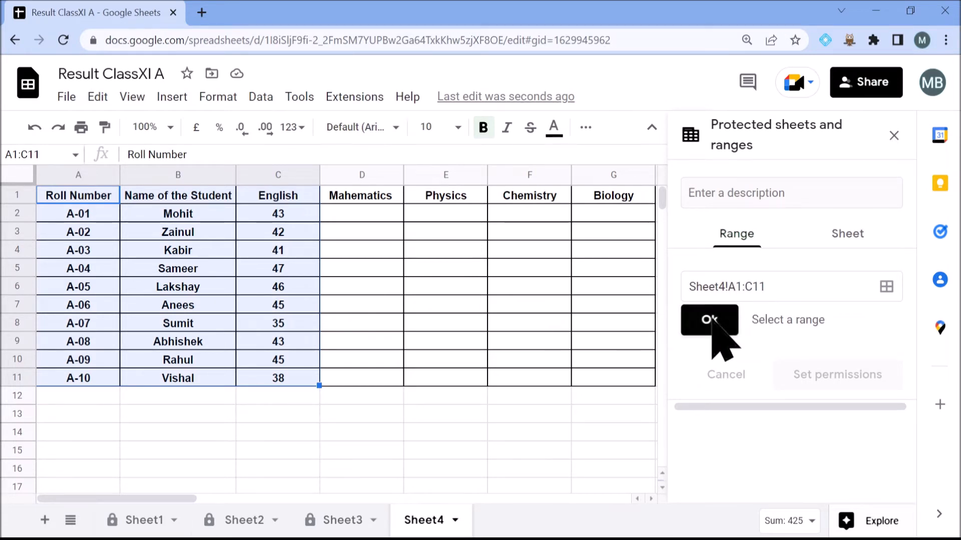
Restrict editing of the Sheet4 range A1:C11 to Only you
left_click(819, 325)
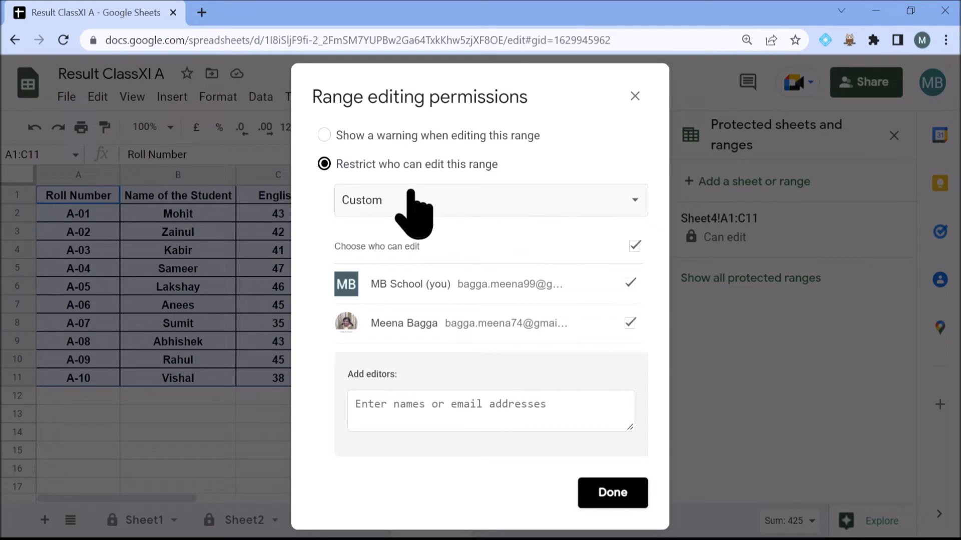
left_click(642, 200)
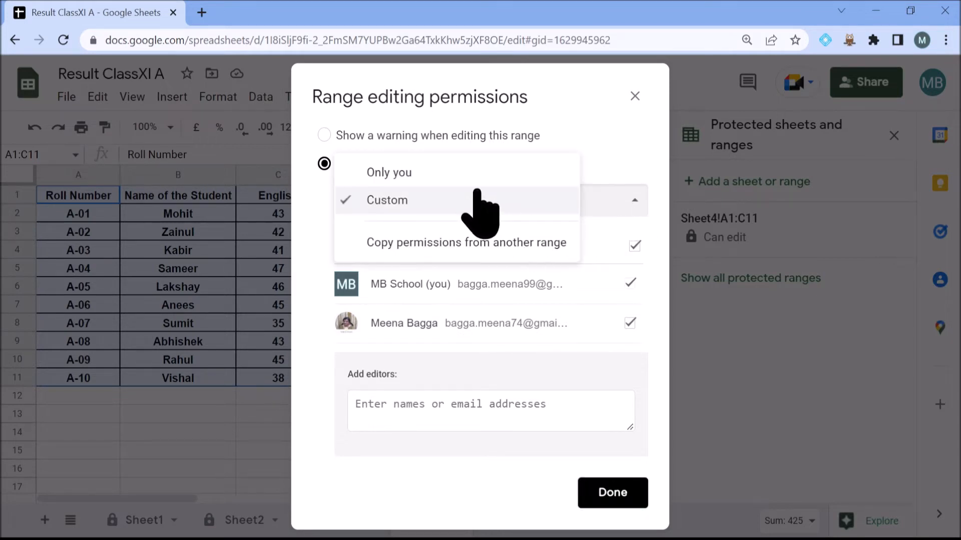
left_click(456, 173)
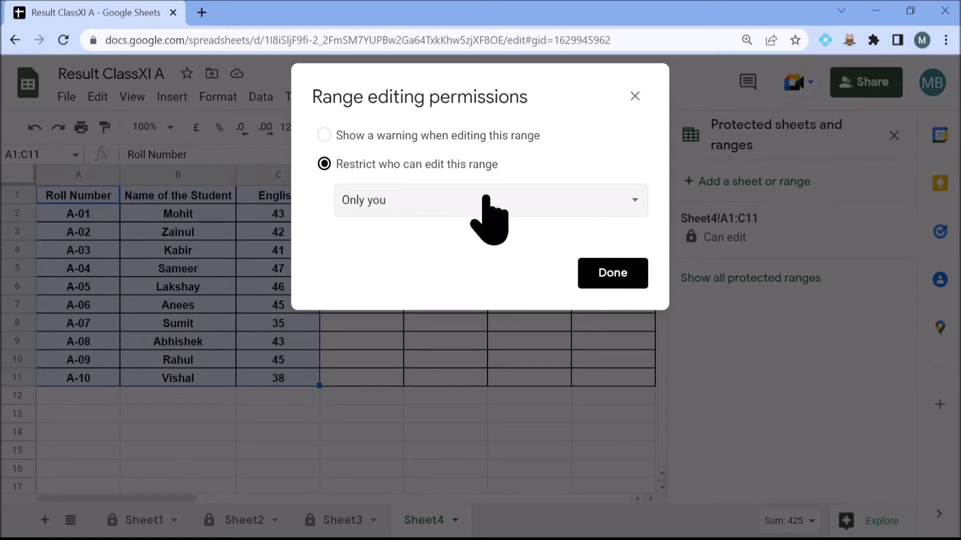
left_click(626, 275)
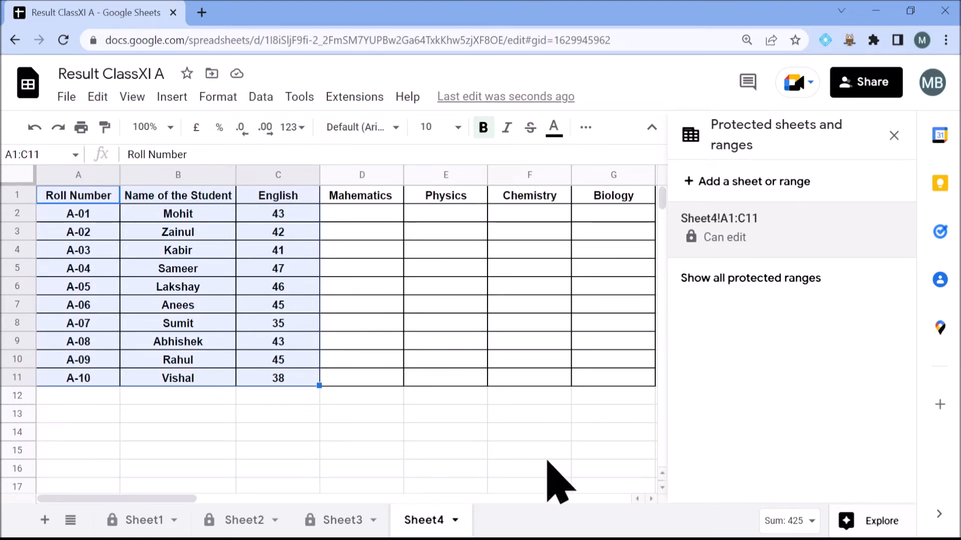
left_click(791, 235)
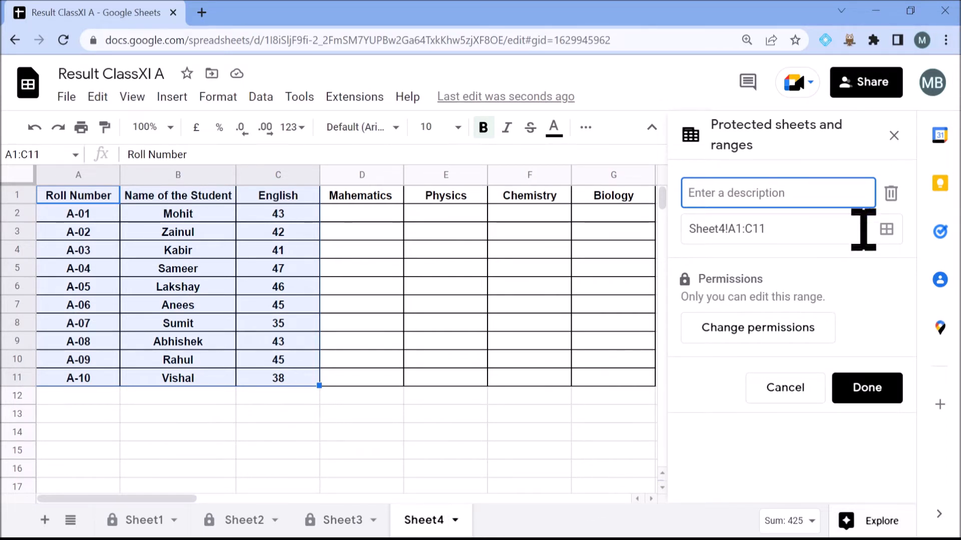
left_click(893, 194)
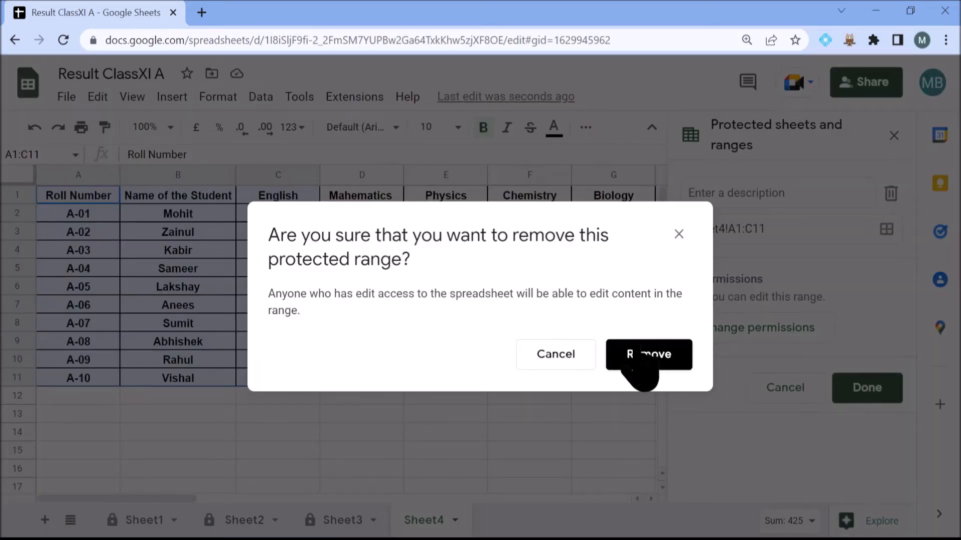
left_click(559, 347)
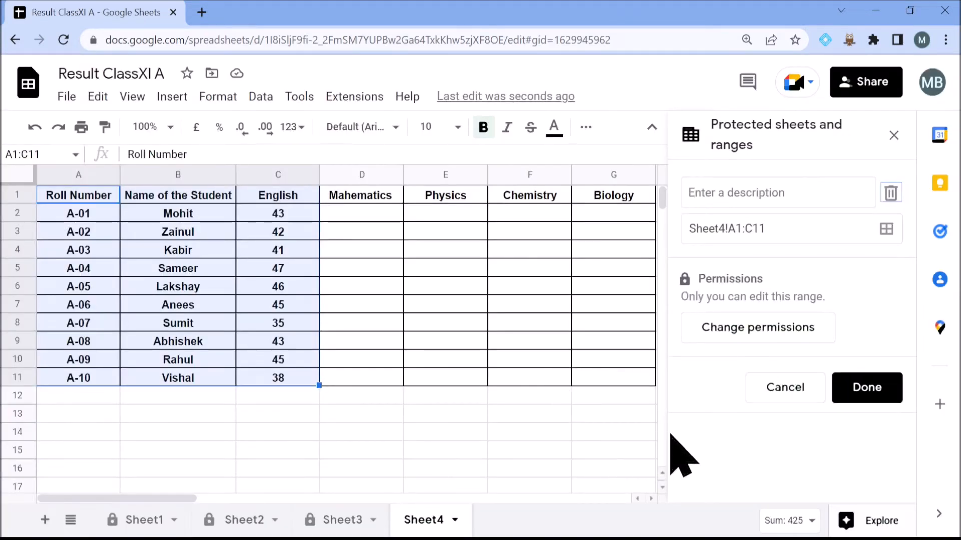
Save the protection for the Sheet4 range A1:C11 and close the protected sheets and ranges settings
left_click(871, 392)
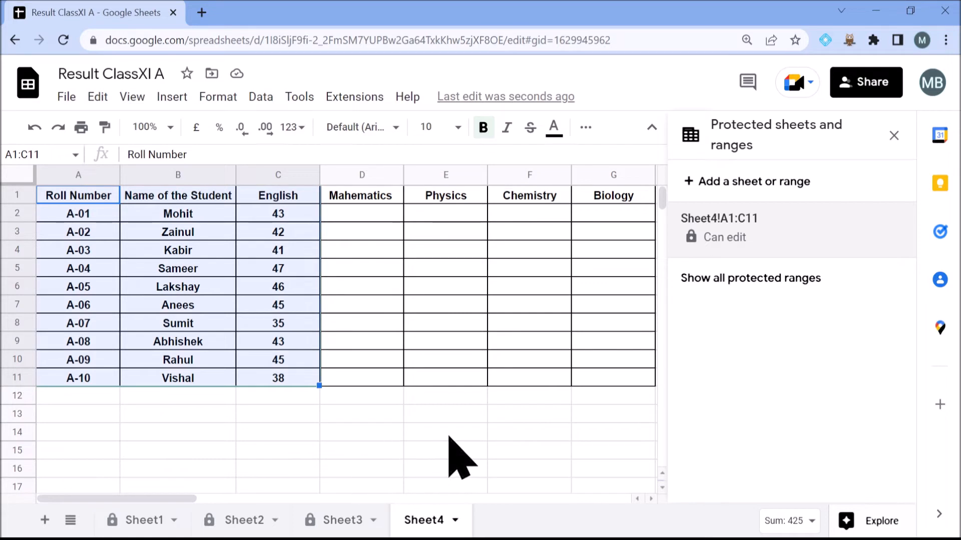
left_click(894, 136)
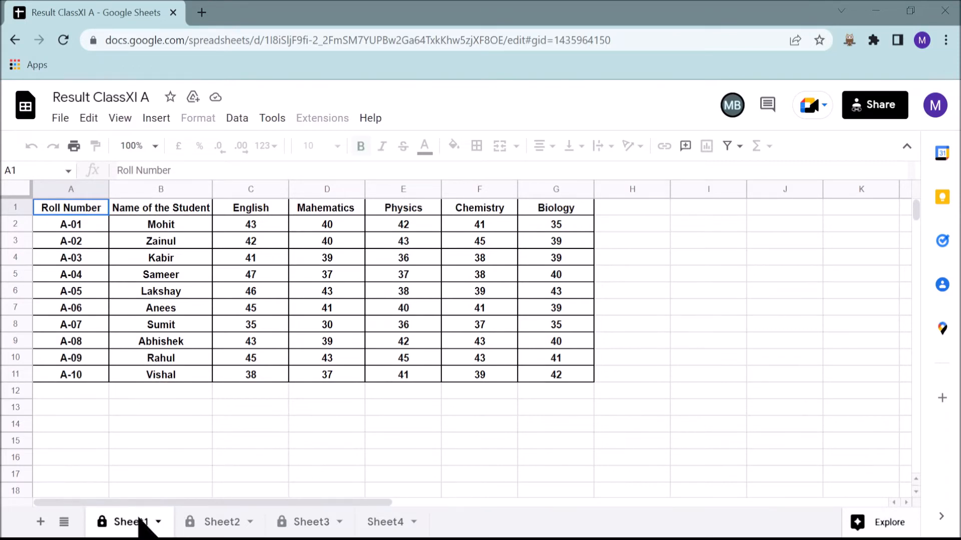
As the non-owner user, check cell C8 on Sheet1, and set the English mark in Sheet2 cell C2 to 45, accepting the edit warning
left_click(278, 326)
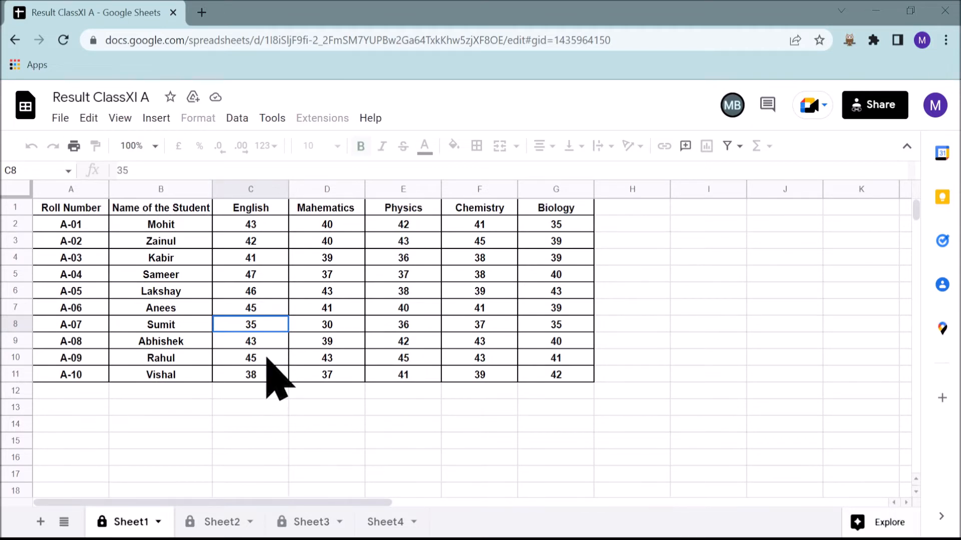
left_click(228, 522)
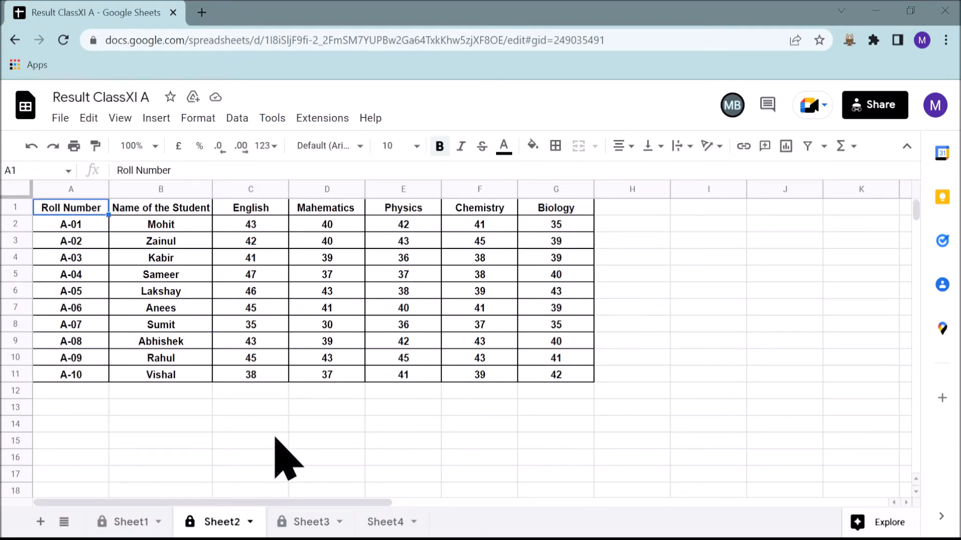
left_click(272, 221)
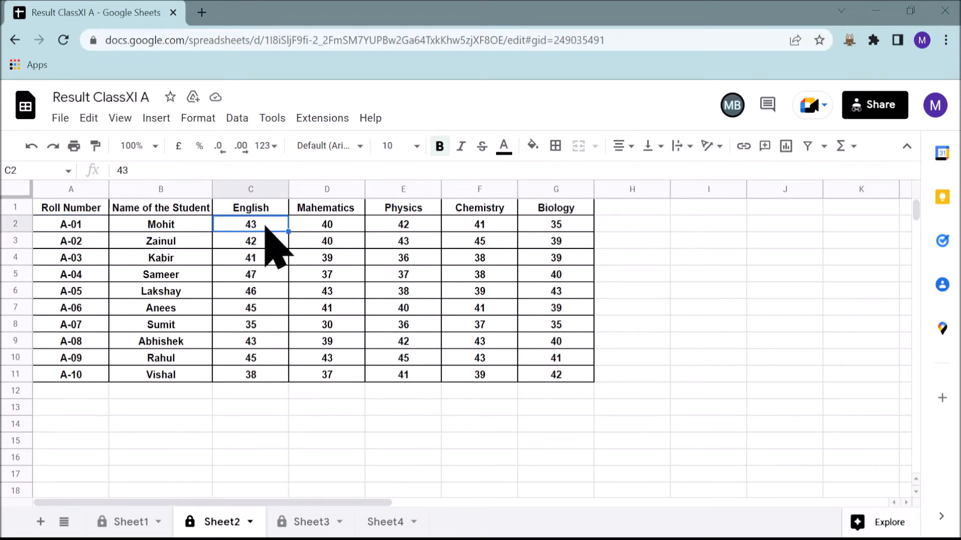
type("4")
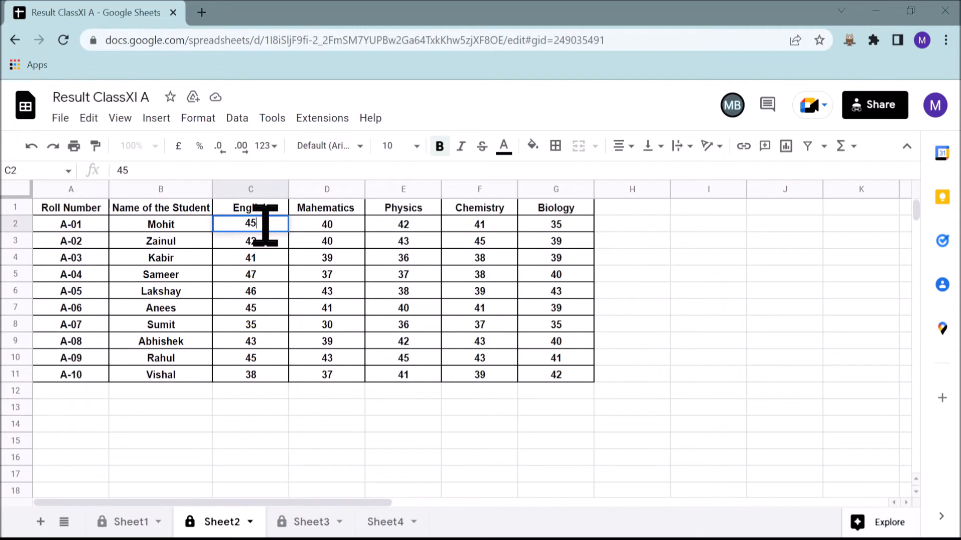
left_click(266, 392)
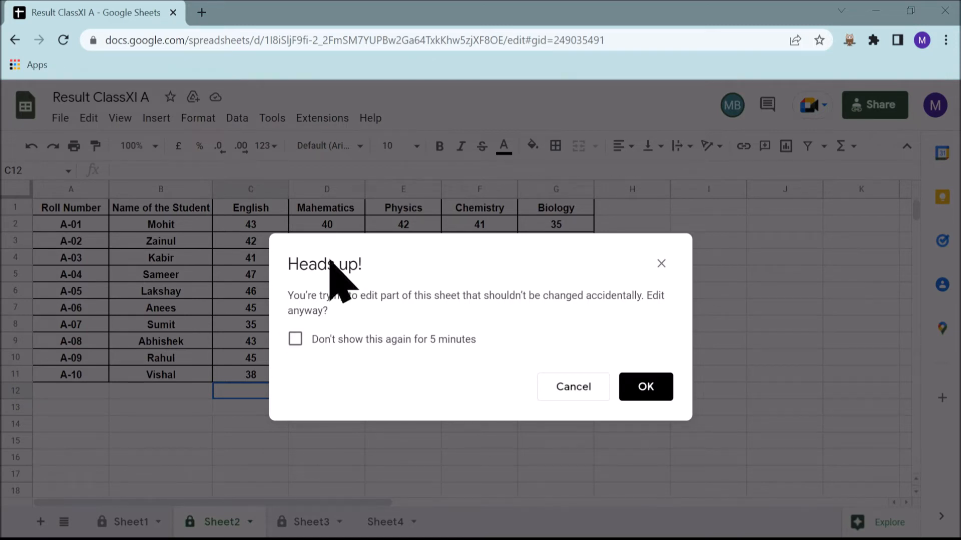
left_click(649, 388)
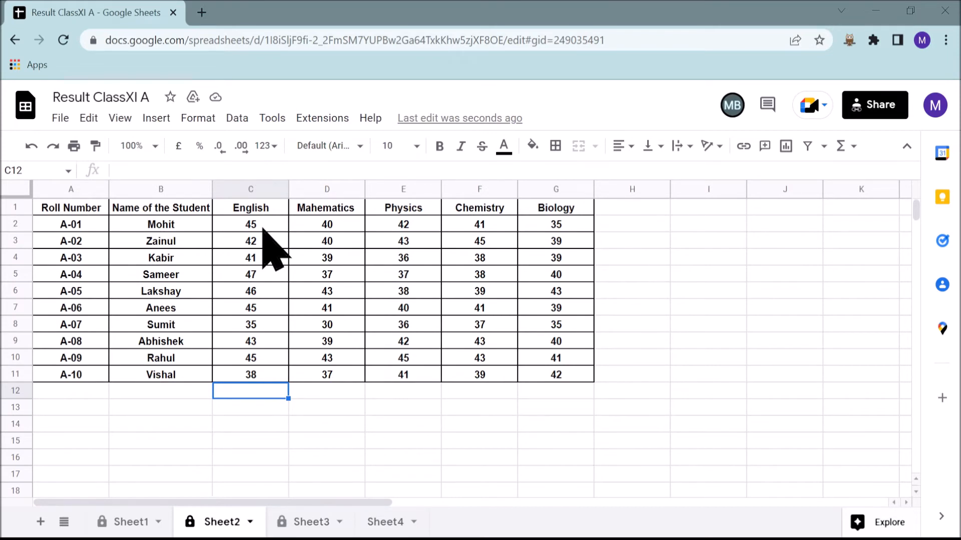
Check cell C2 on Sheet3 and try to edit the protected English mark in C2 on Sheet4
left_click(311, 522)
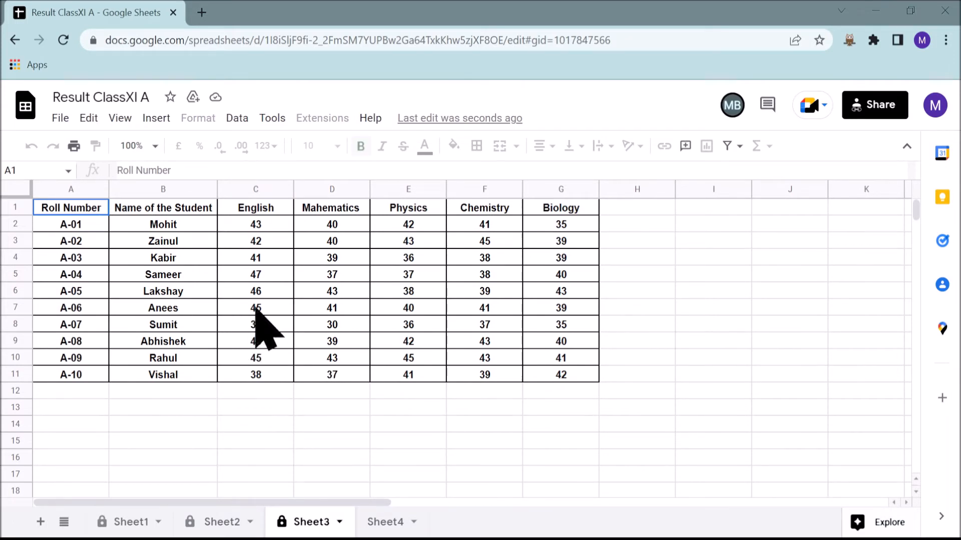
left_click(264, 224)
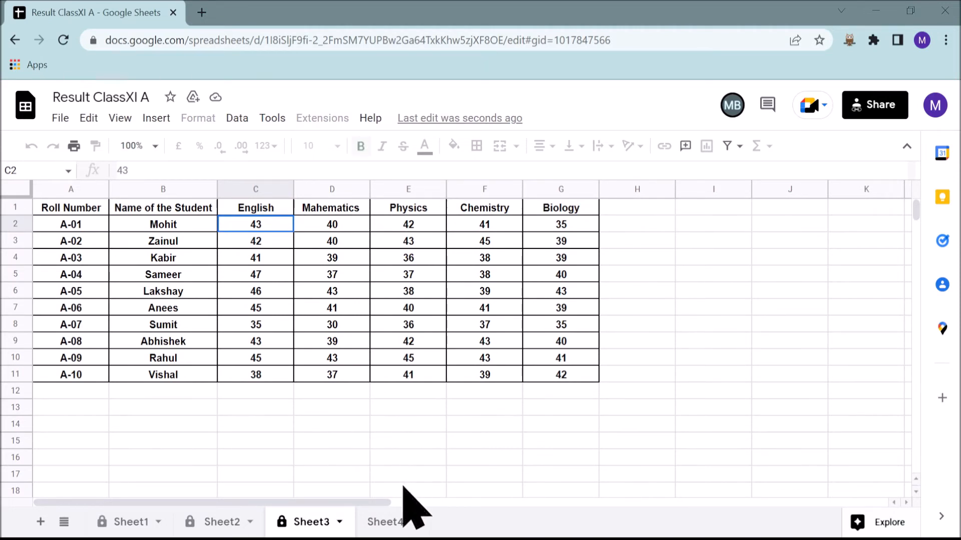
left_click(388, 522)
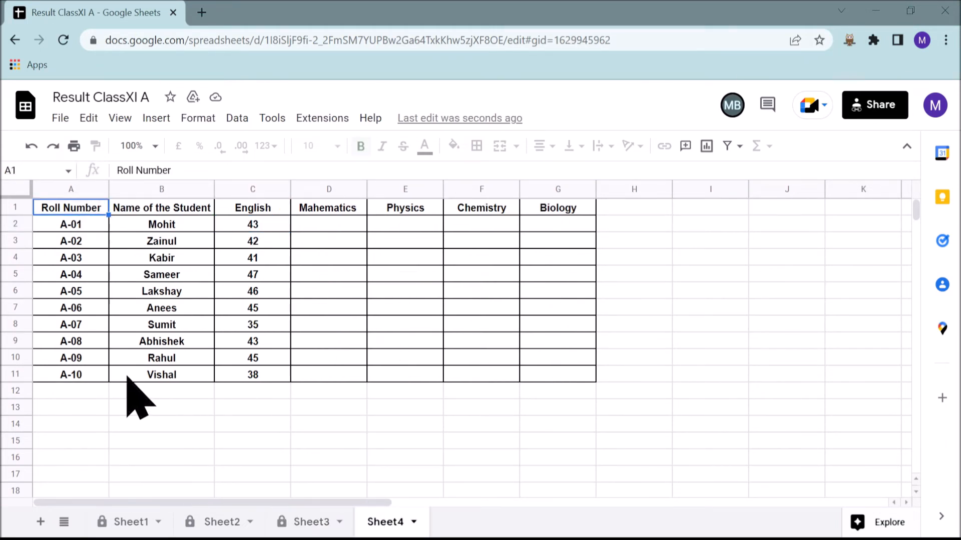
left_click(261, 225)
double_click(262, 225)
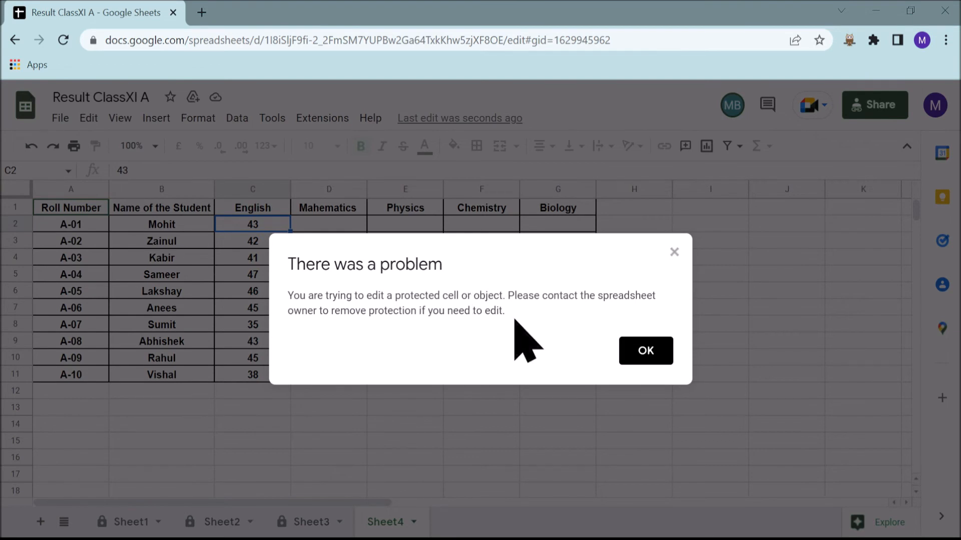
left_click(643, 356)
Enter marks outside Sheet4's protected range: 25 in D2, 26 in D3, 25 in E2 and 26 in E3
left_click(335, 227)
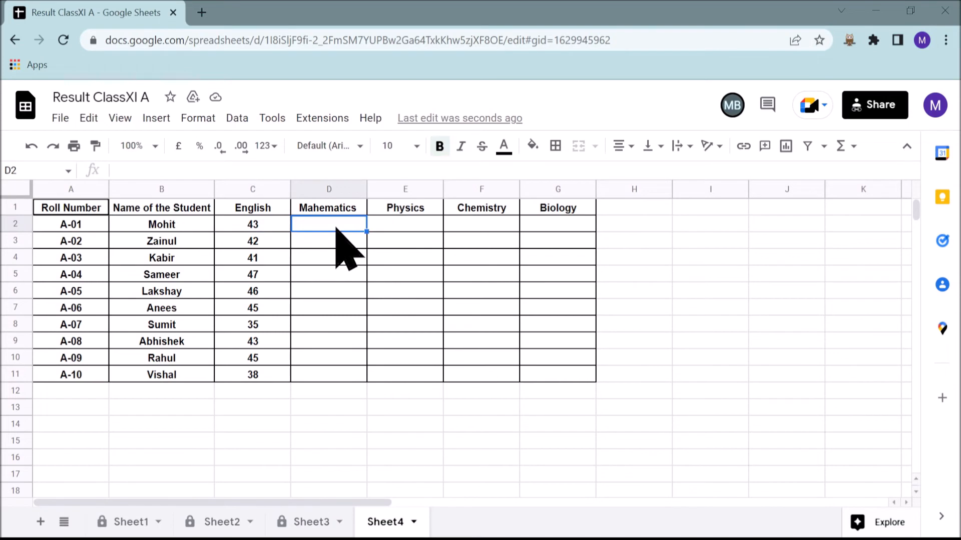
type("25")
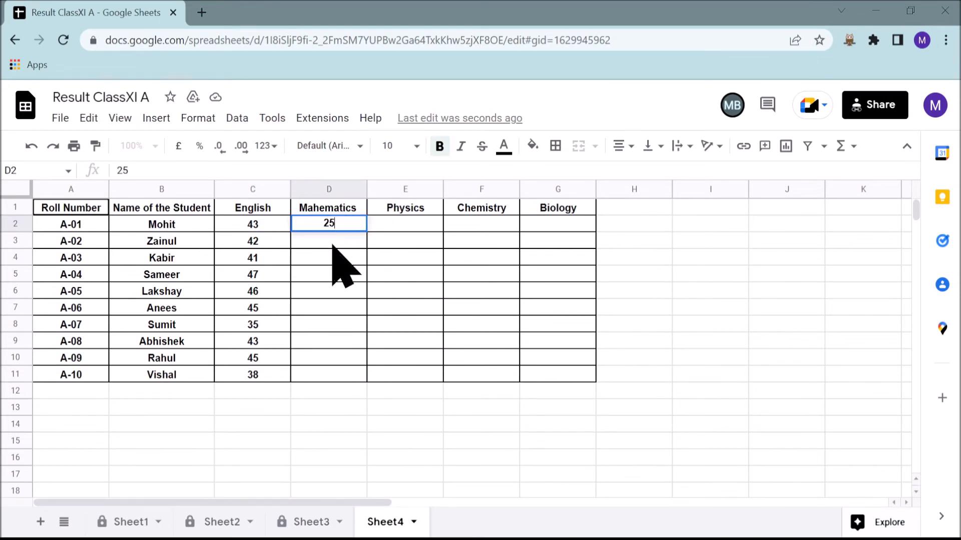
key("Return")
type("26")
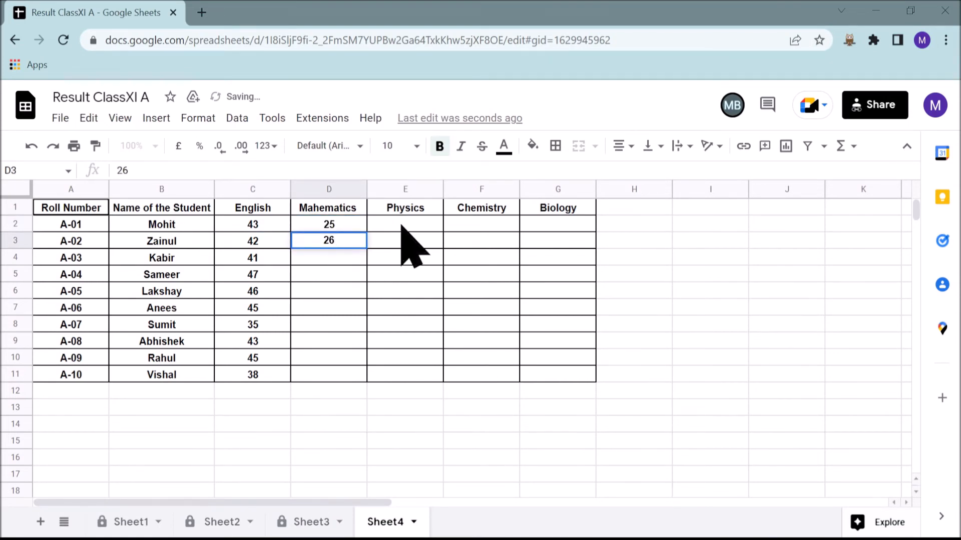
left_click(403, 226)
type("25")
left_click(399, 243)
type("26")
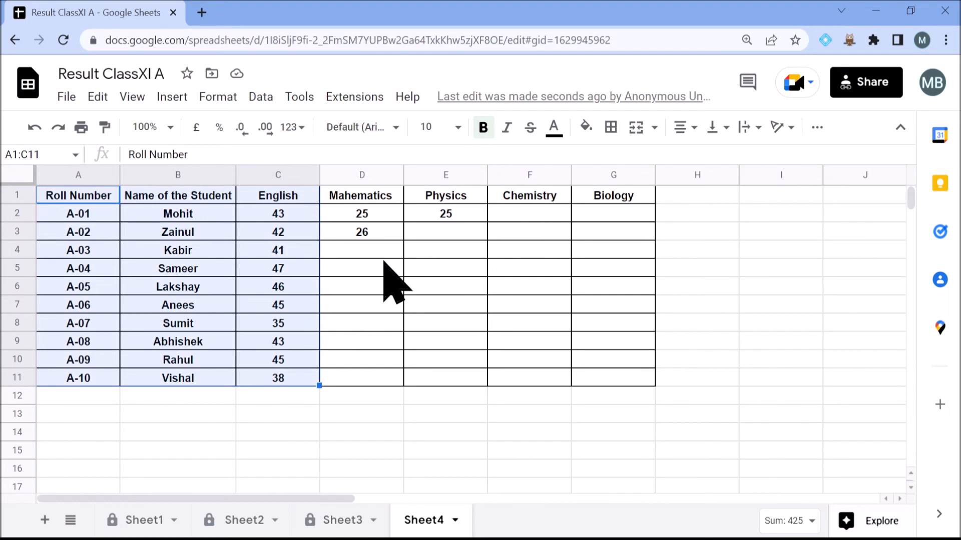
From the owner's account, show the edit history of the Mathematics mark in cell D2 on Sheet2
left_click(231, 523)
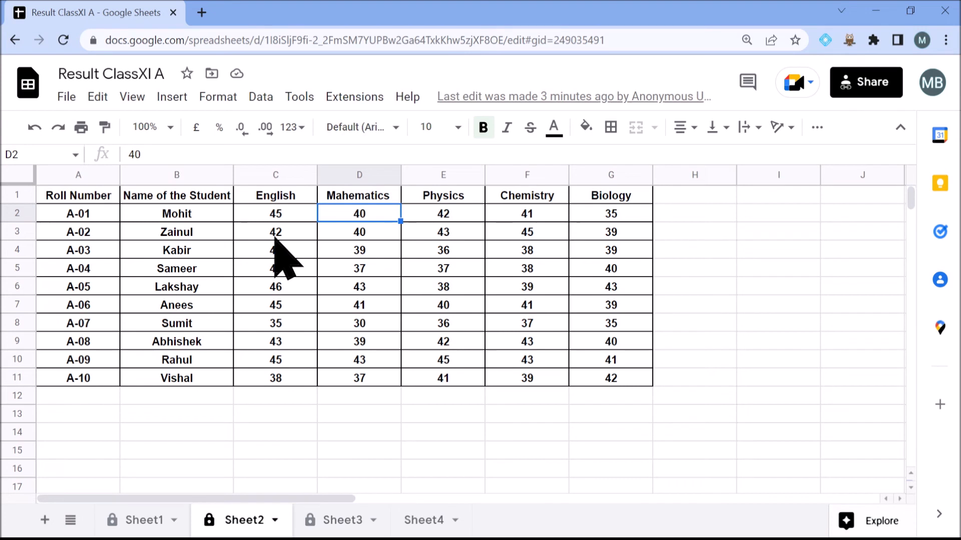
right_click(366, 214)
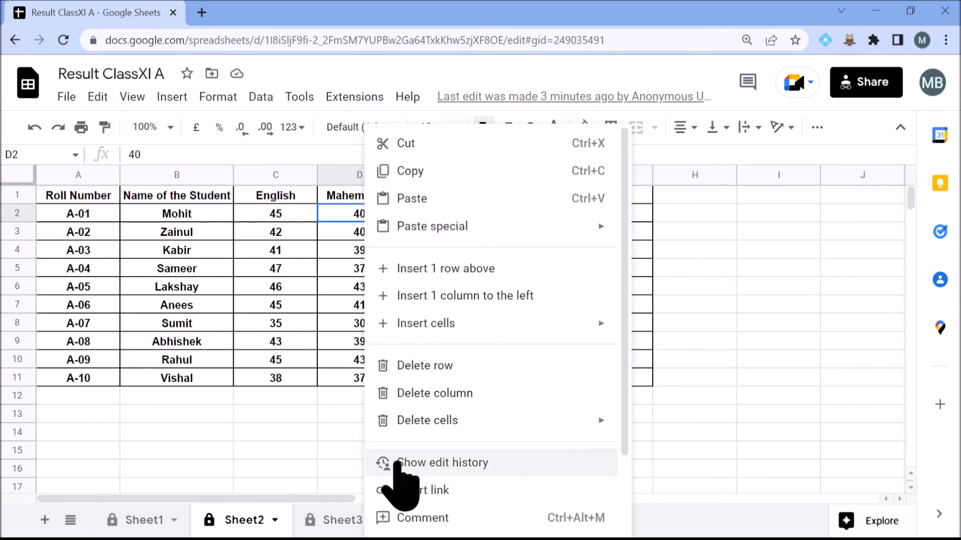
left_click(432, 465)
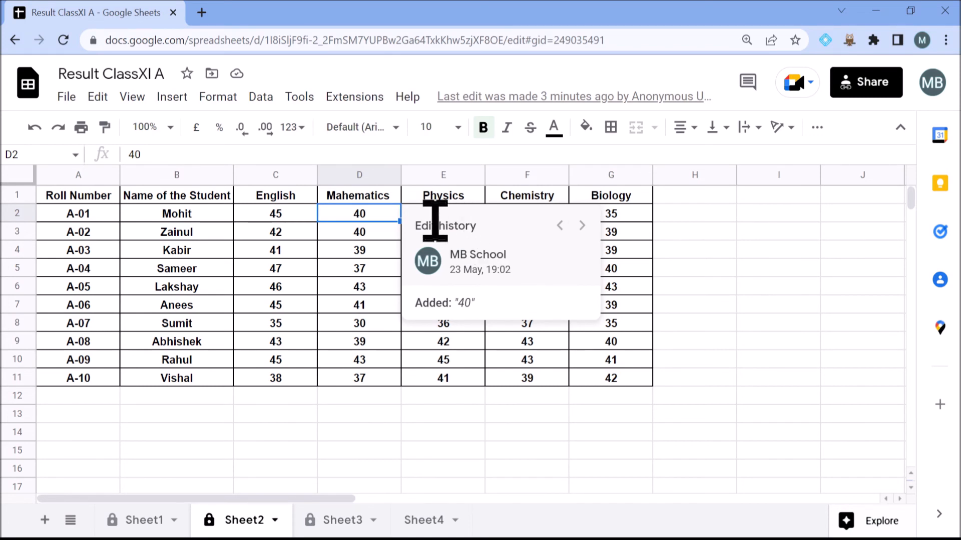
Show the edit history of the English mark in C2 and compare its earlier entry with the latest one
left_click(295, 214)
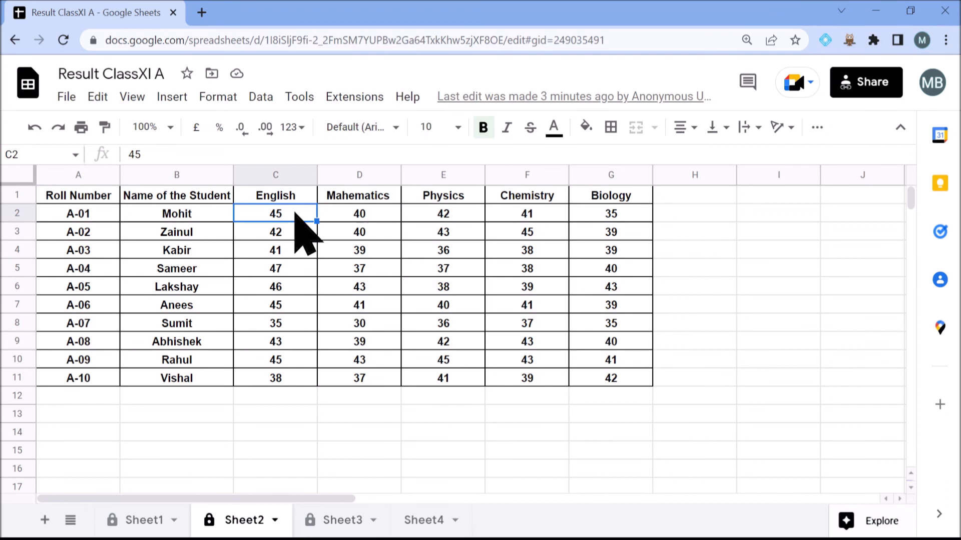
right_click(295, 214)
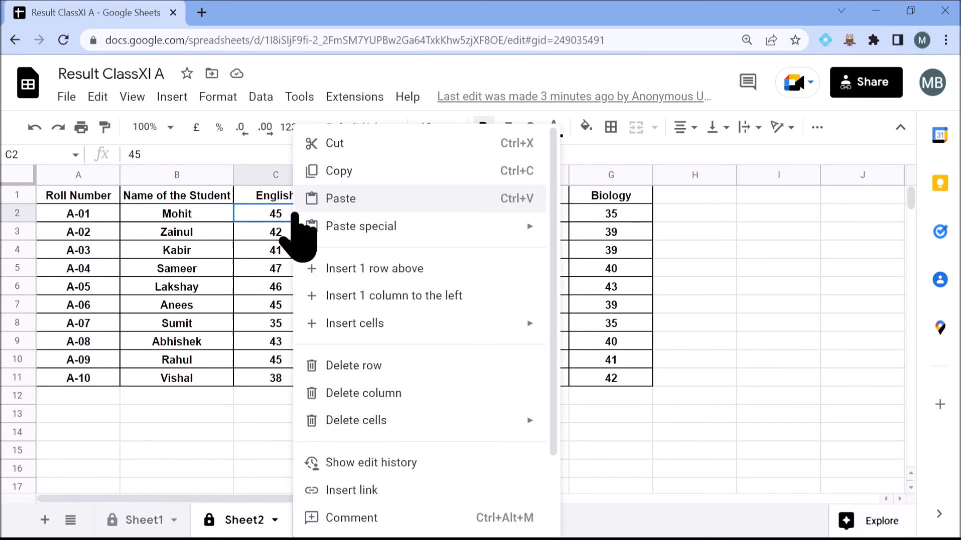
left_click(384, 461)
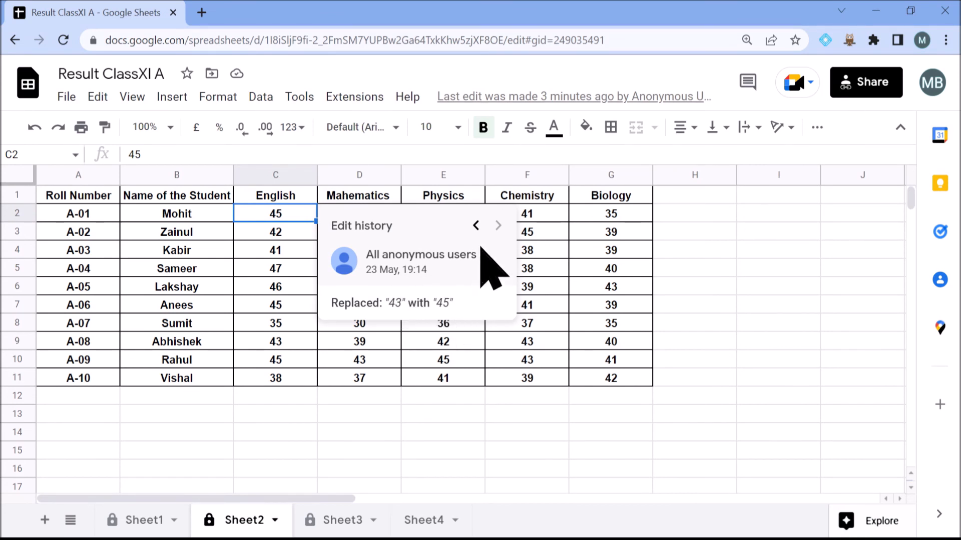
left_click(476, 226)
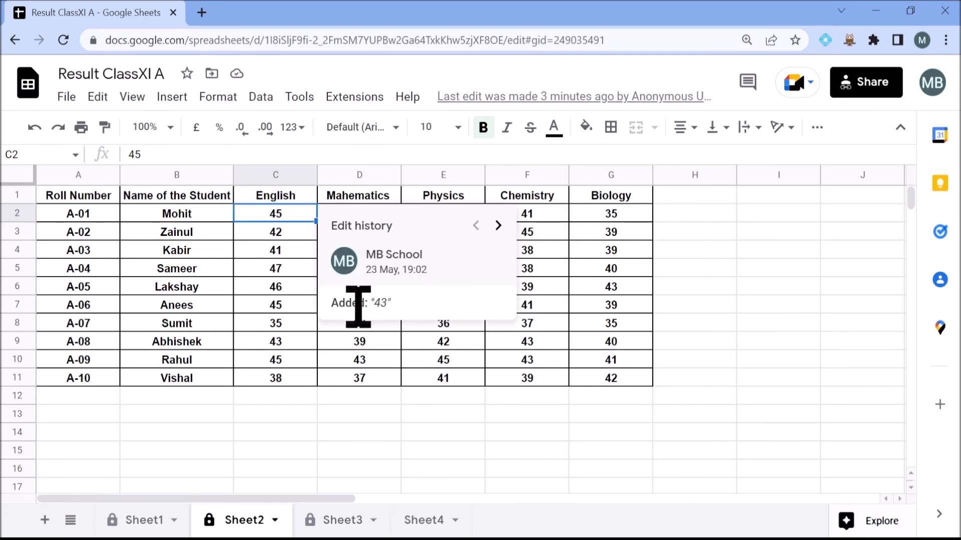
left_click(497, 225)
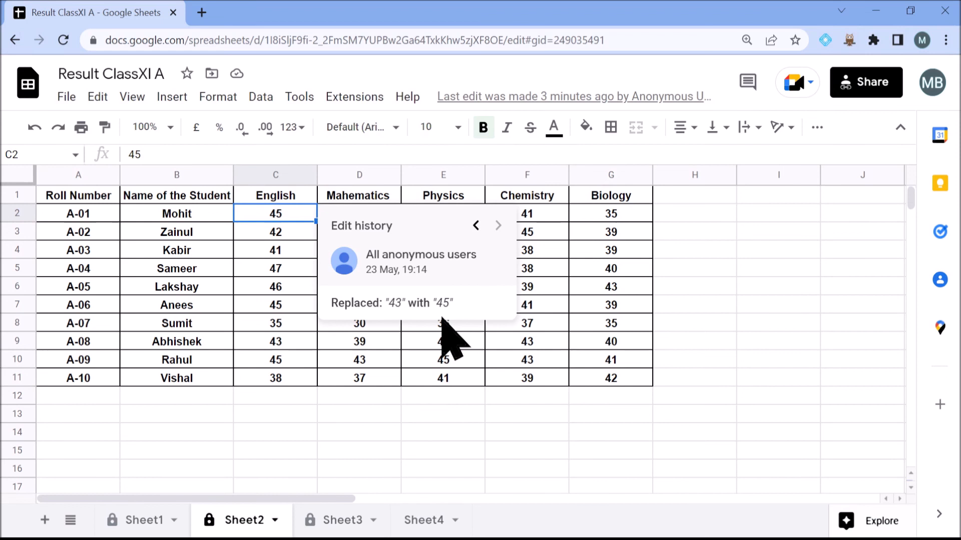
Set the English mark in Sheet2 cell C2 to 43 and accept the protected-sheet edit warning
left_click(293, 214)
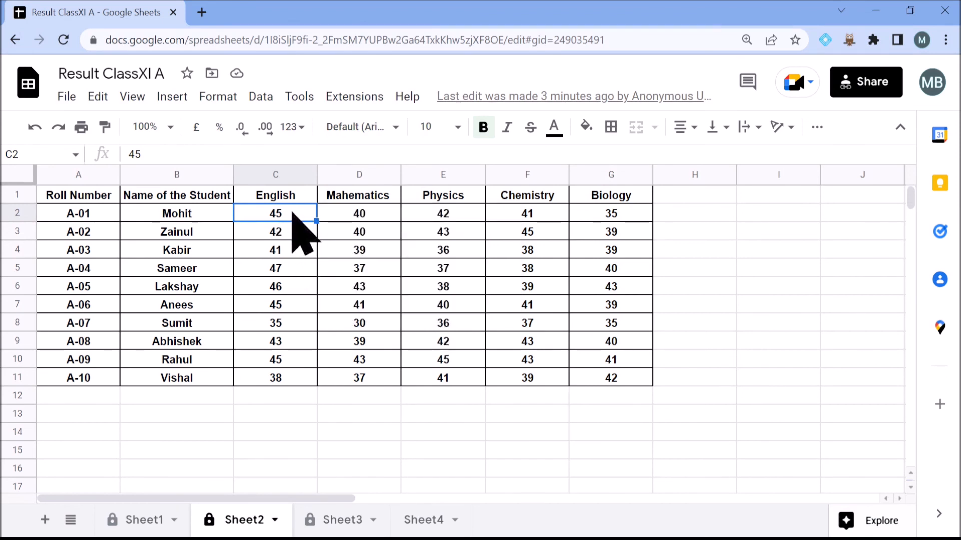
double_click(289, 214)
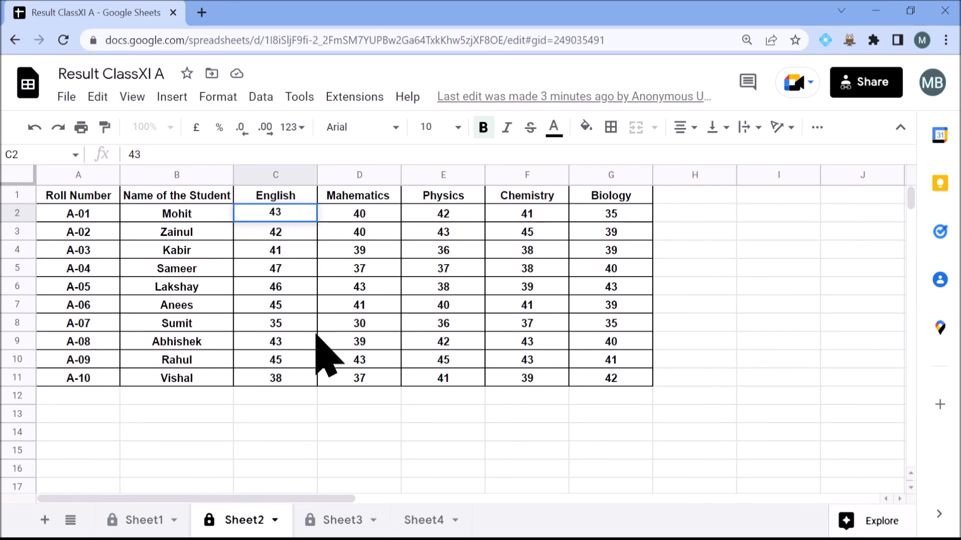
left_click(274, 418)
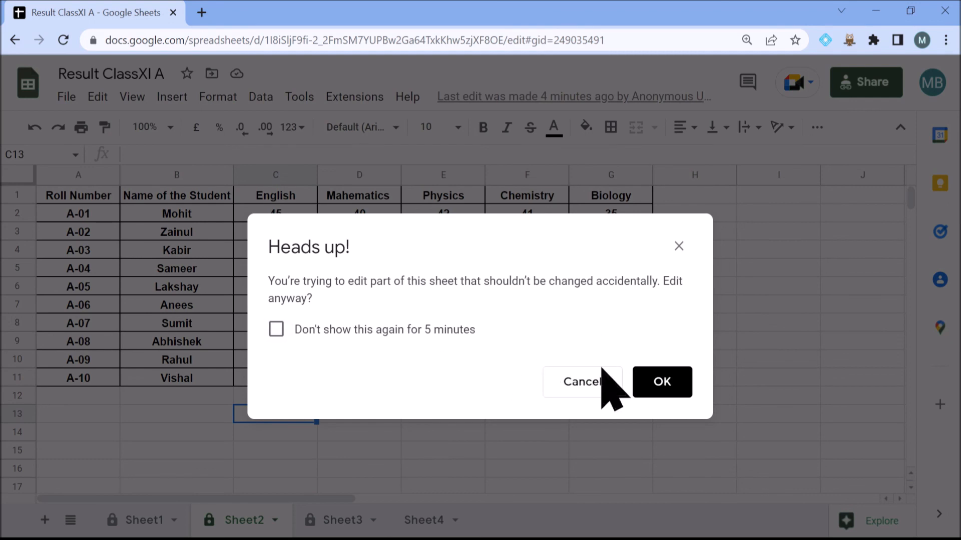
left_click(665, 383)
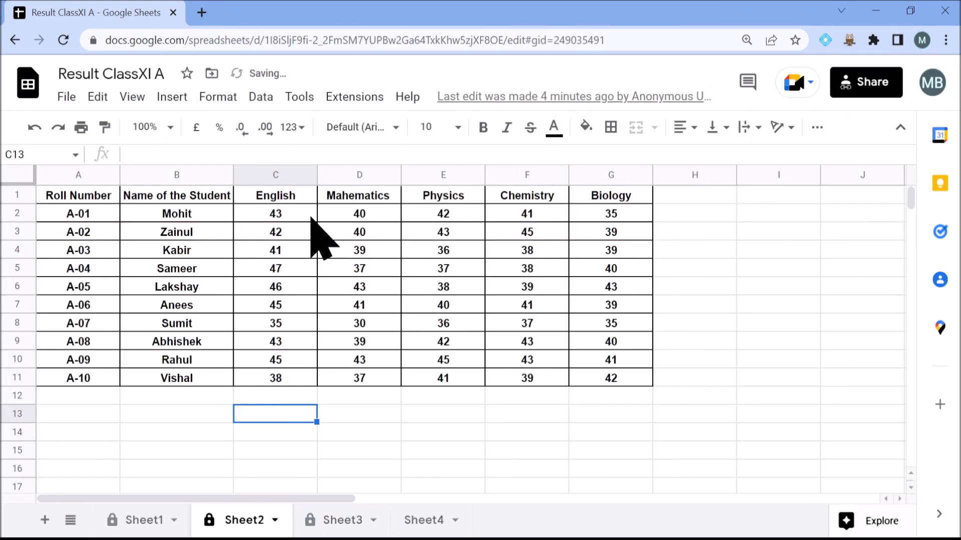
Review C2's edit history again from the newest change back to the first entry, and close it
left_click(307, 216)
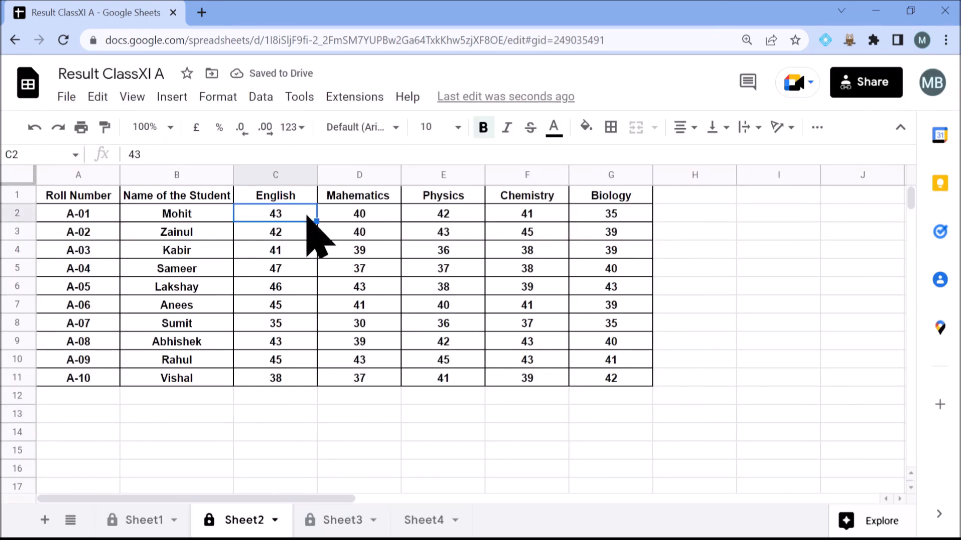
right_click(308, 216)
mouse_move(306, 218)
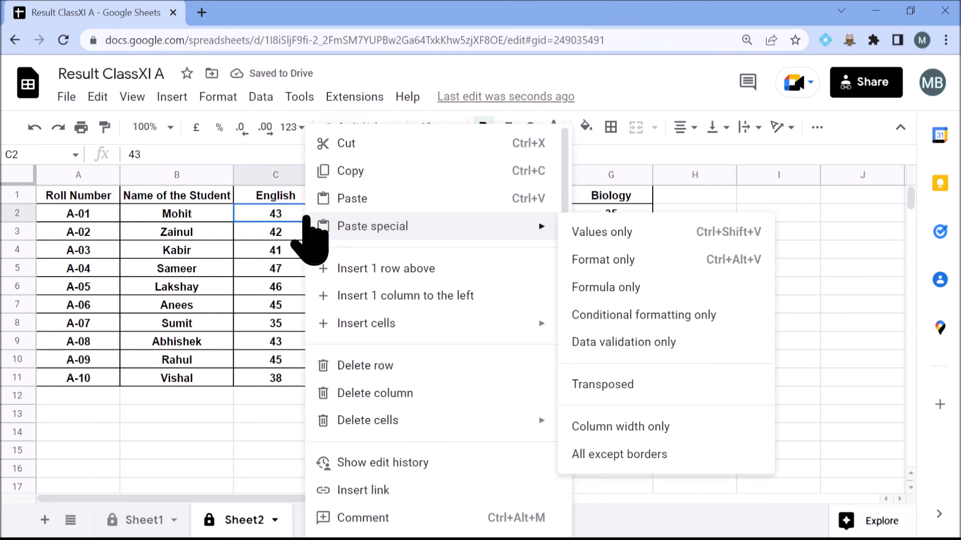
left_click(395, 465)
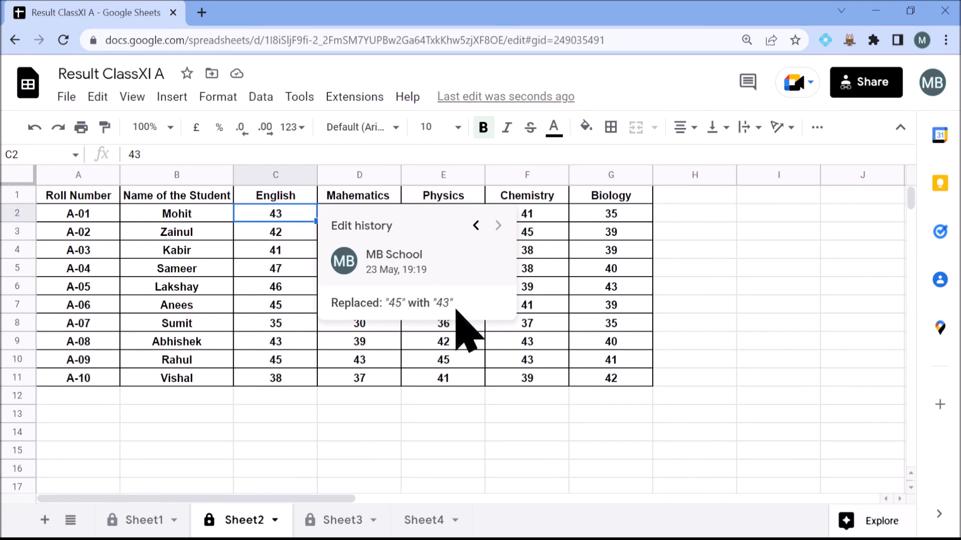
left_click(475, 226)
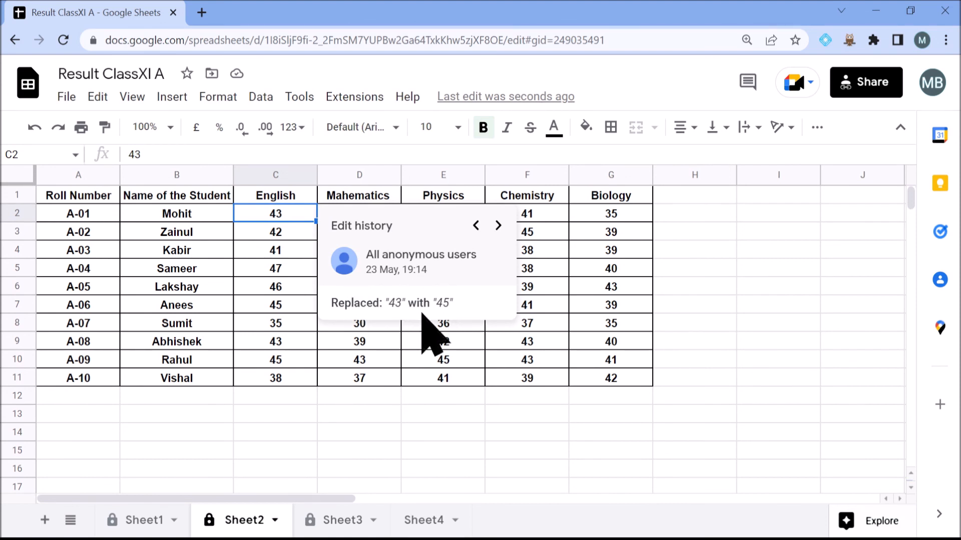
left_click(475, 226)
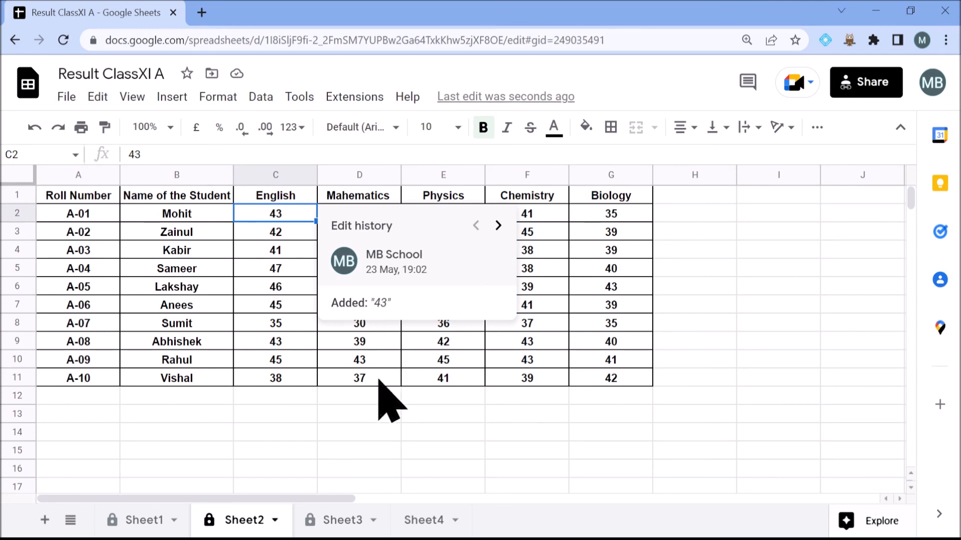
left_click(369, 413)
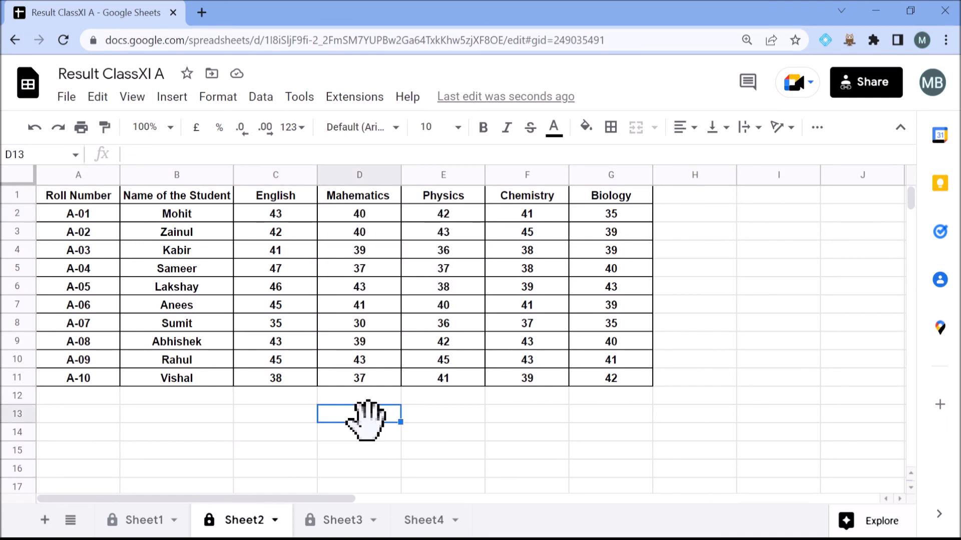